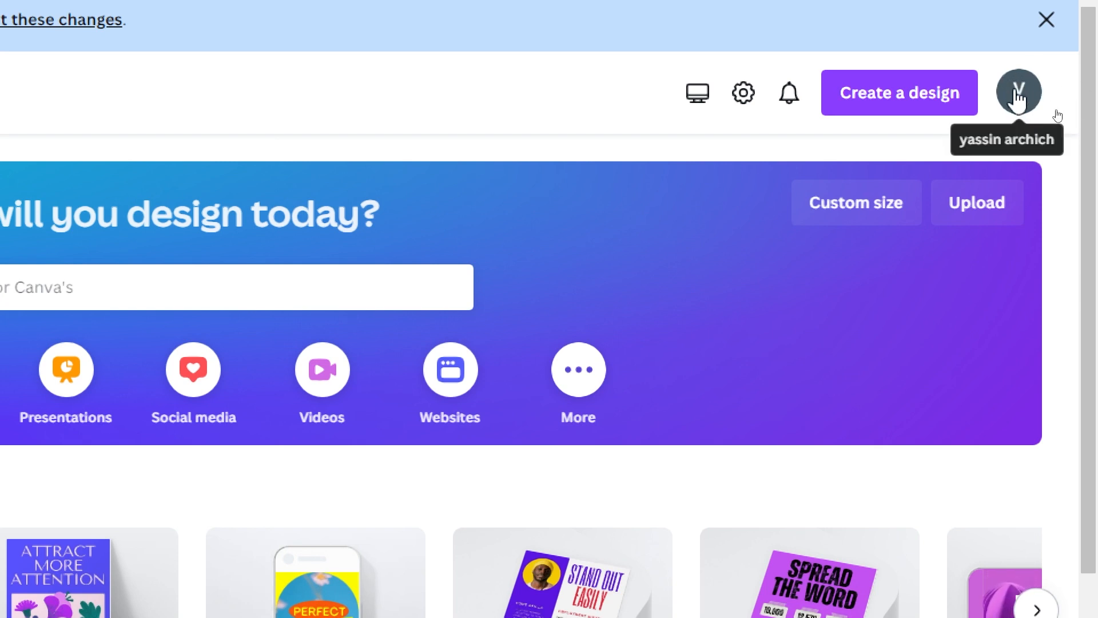
# Step: Create a new Instagram Post (Square) design and search its templates for "sport"
pyautogui.click(885, 92)
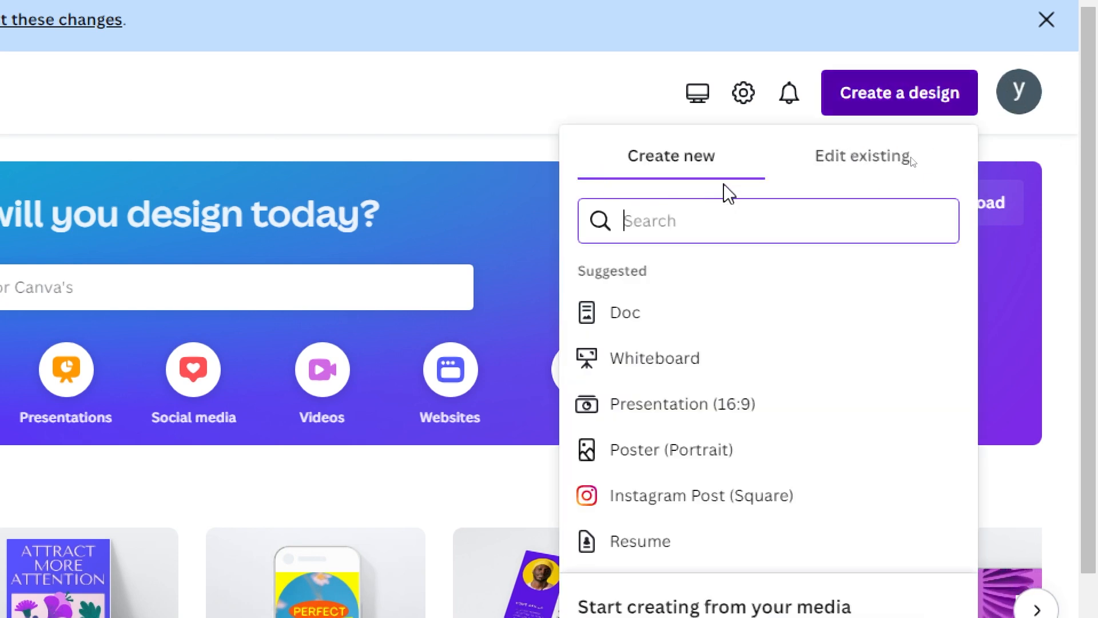
pyautogui.moveTo(969, 262)
pyautogui.mouseDown()
pyautogui.moveTo(958, 326)
pyautogui.moveTo(969, 262)
pyautogui.mouseUp()
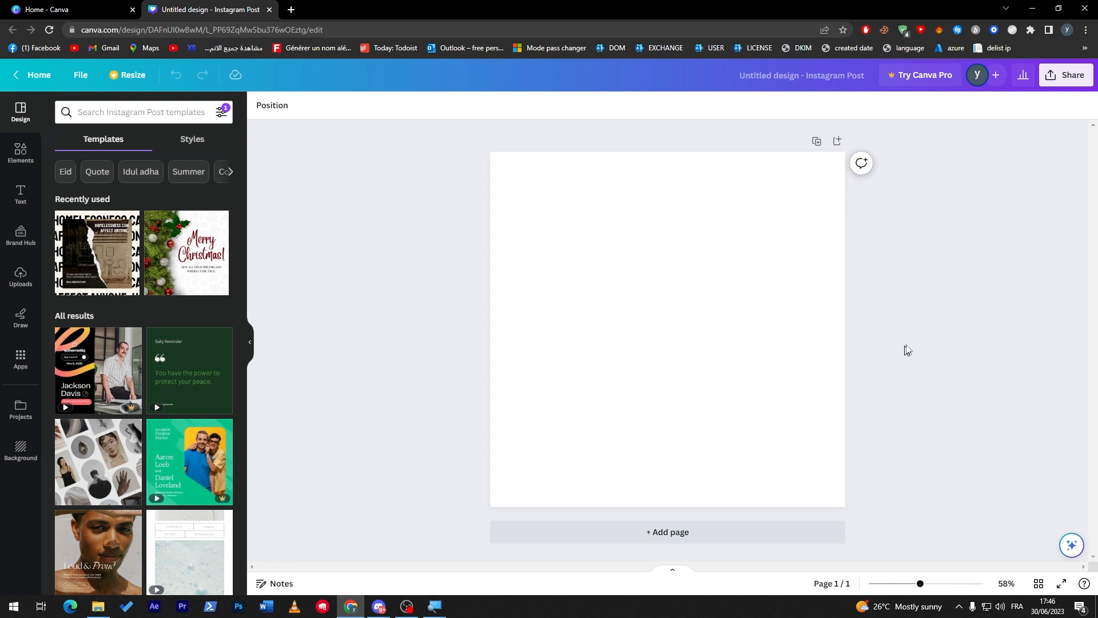
pyautogui.click(152, 109)
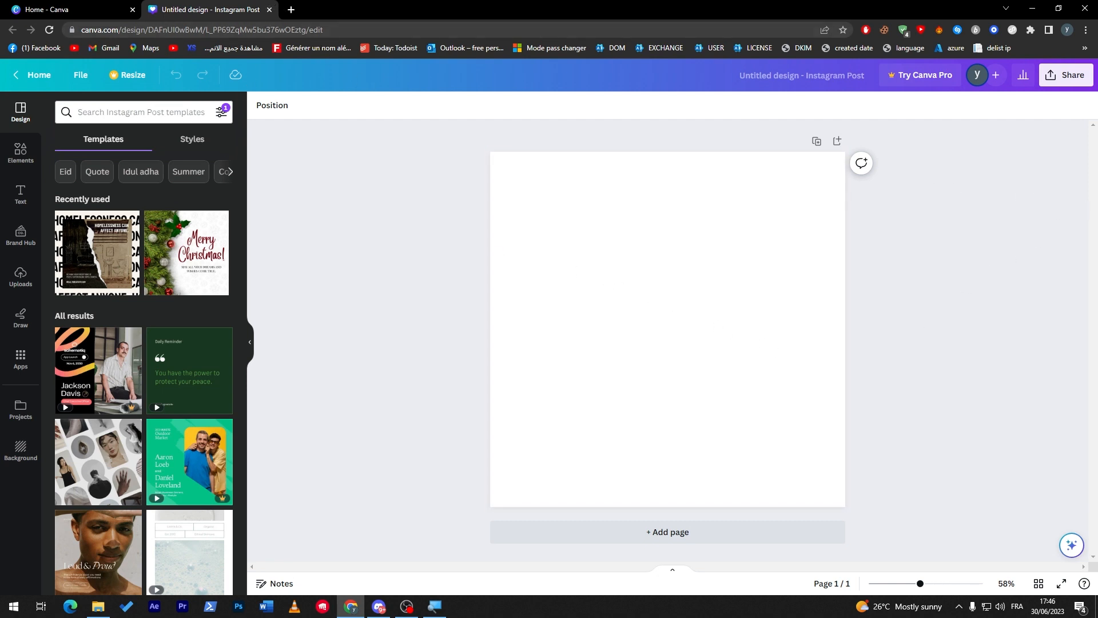
pyautogui.write('sport')
pyautogui.press('Return')
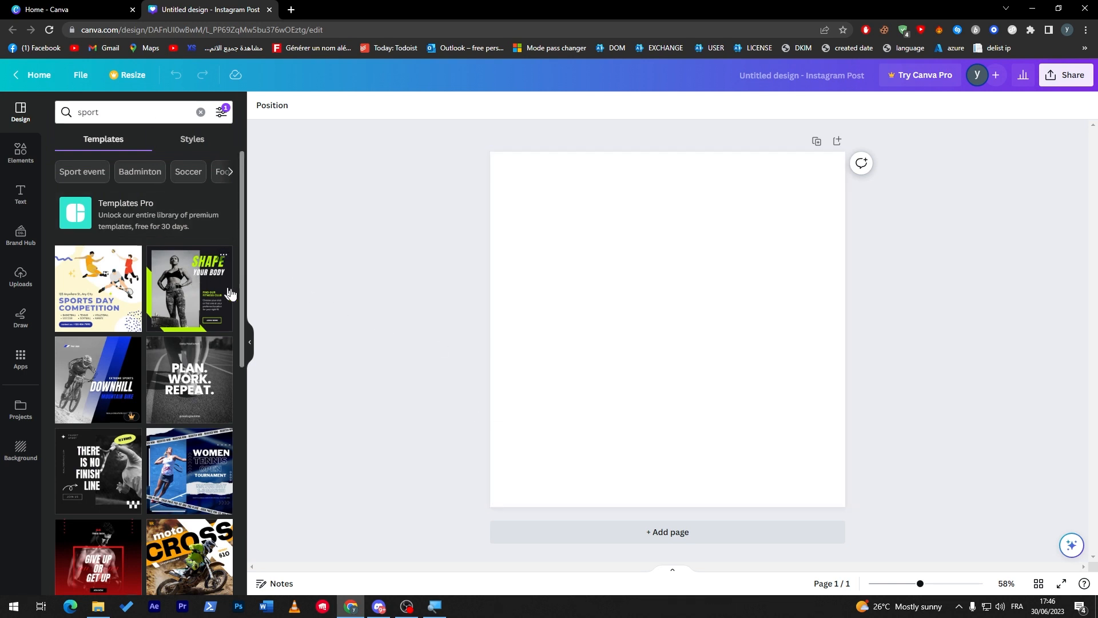
# Step: Apply the black and lime-green "Shape Your Body" sport template to the blank page
pyautogui.scroll(-1, 235, 308)
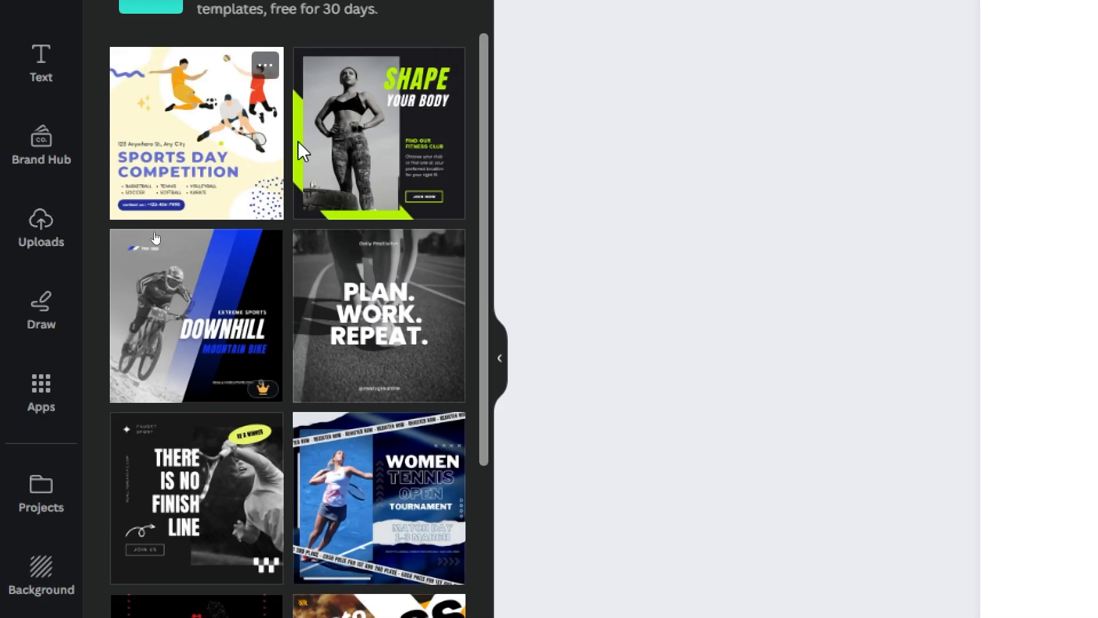
pyautogui.scroll(-1, 478, 142)
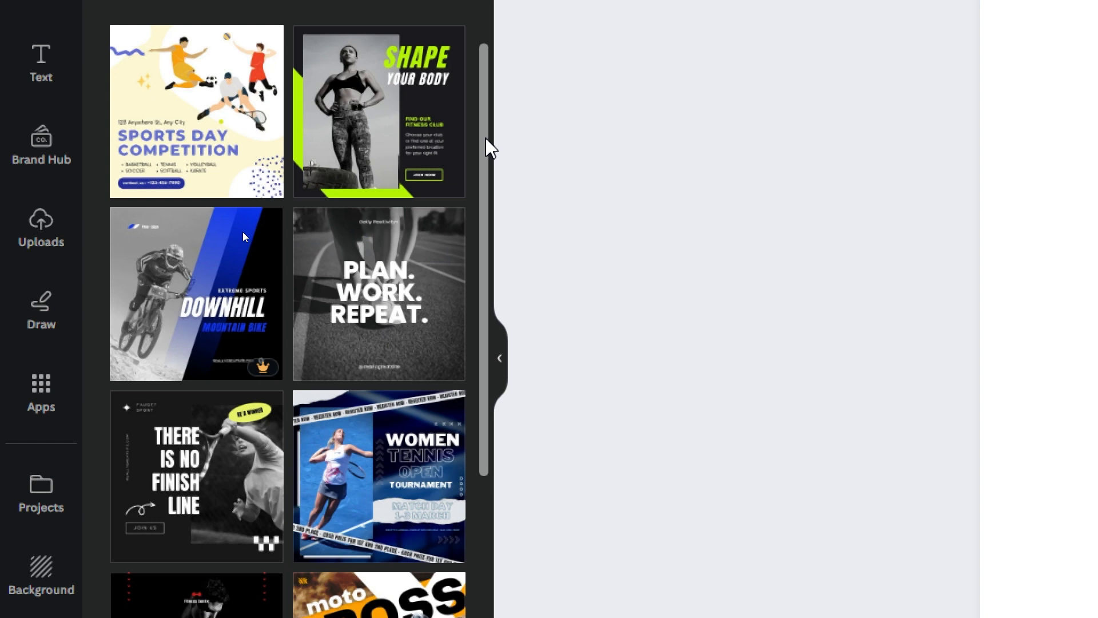
pyautogui.scroll(-2, 486, 154)
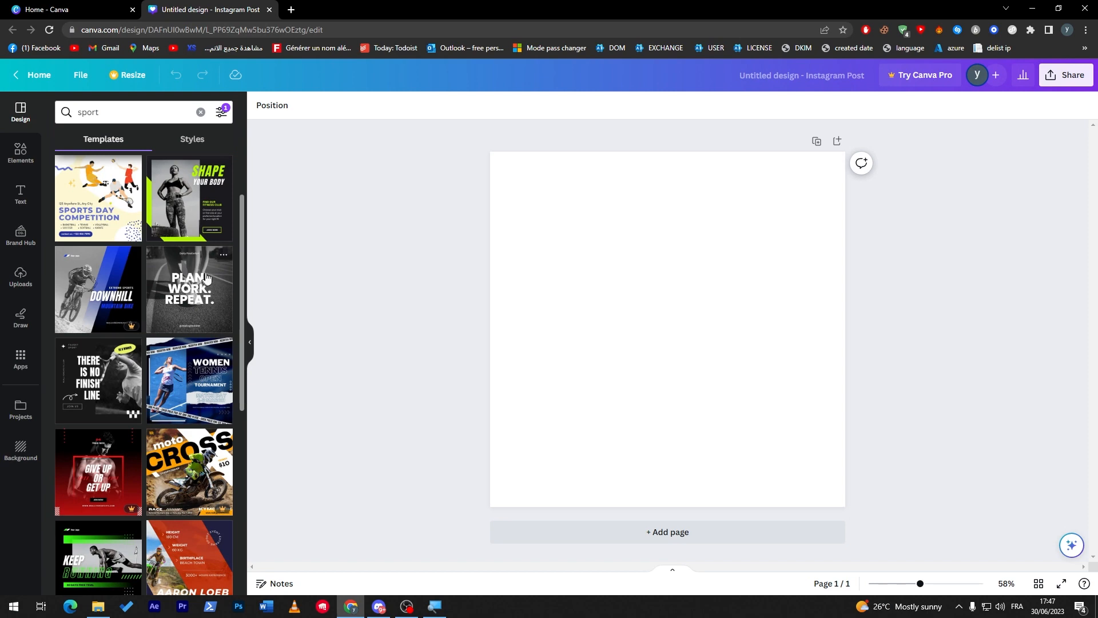
pyautogui.click(188, 208)
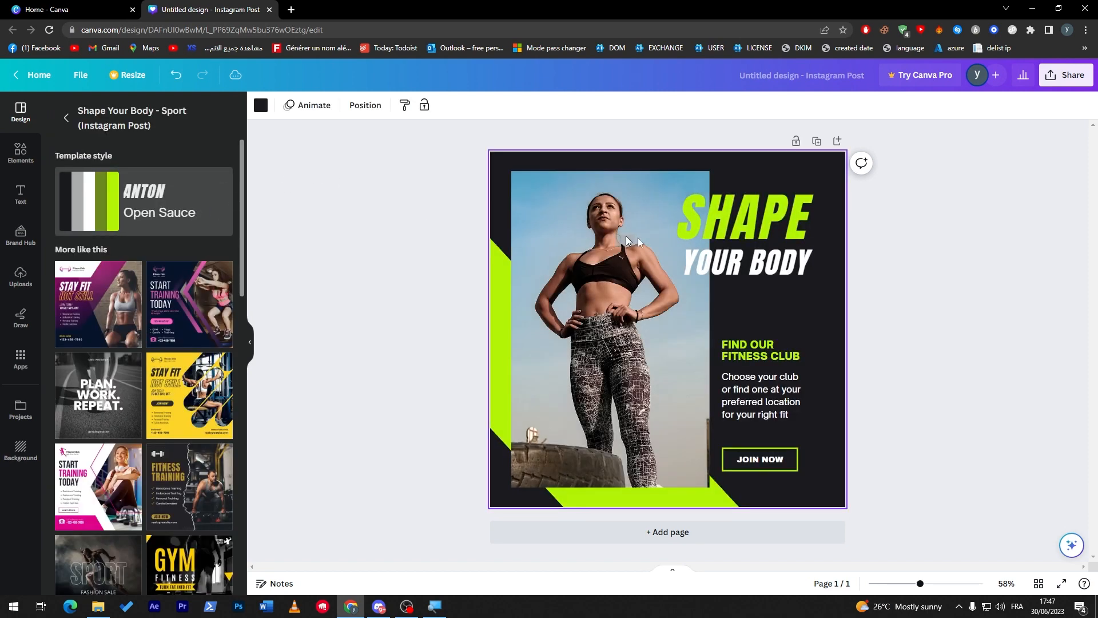
pyautogui.click(66, 118)
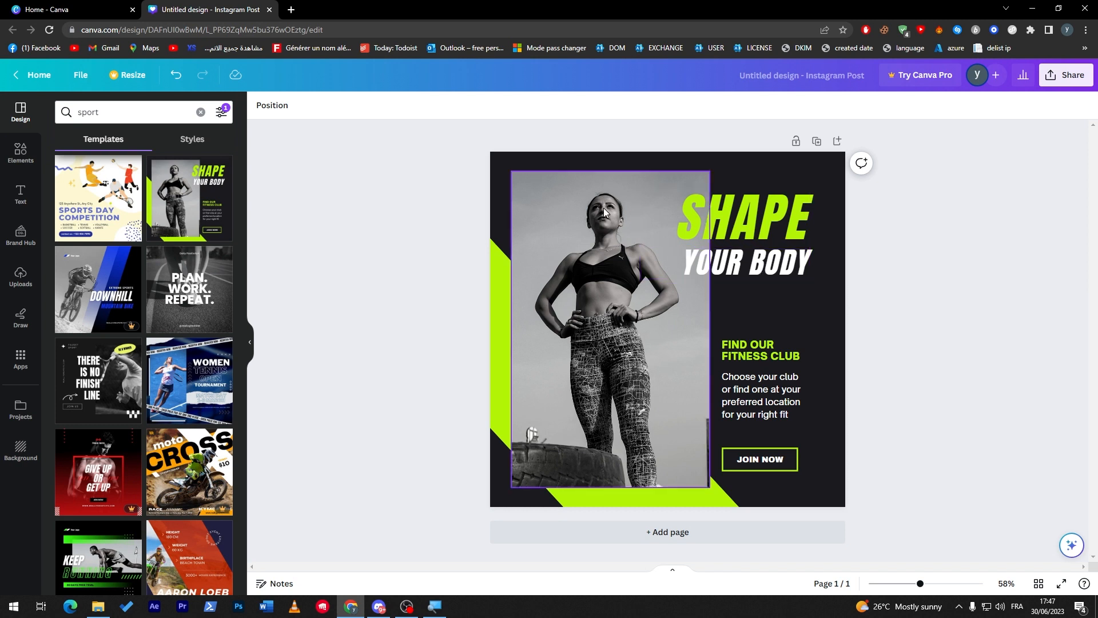
# Step: Change the page's background colour to the bright red from the default solid colours
pyautogui.click(808, 312)
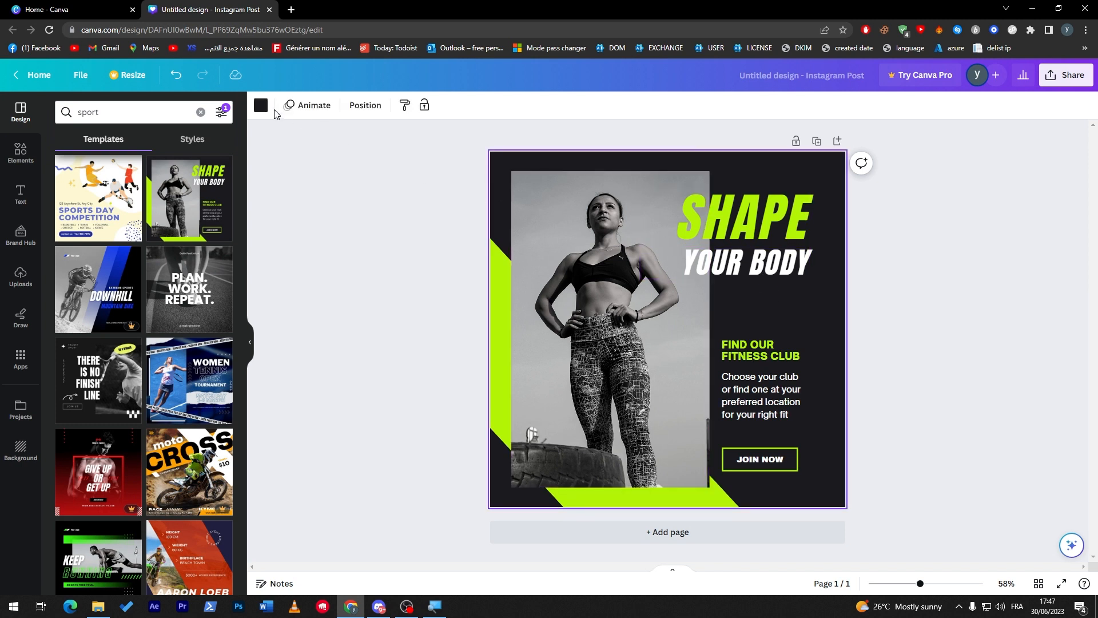
pyautogui.click(262, 106)
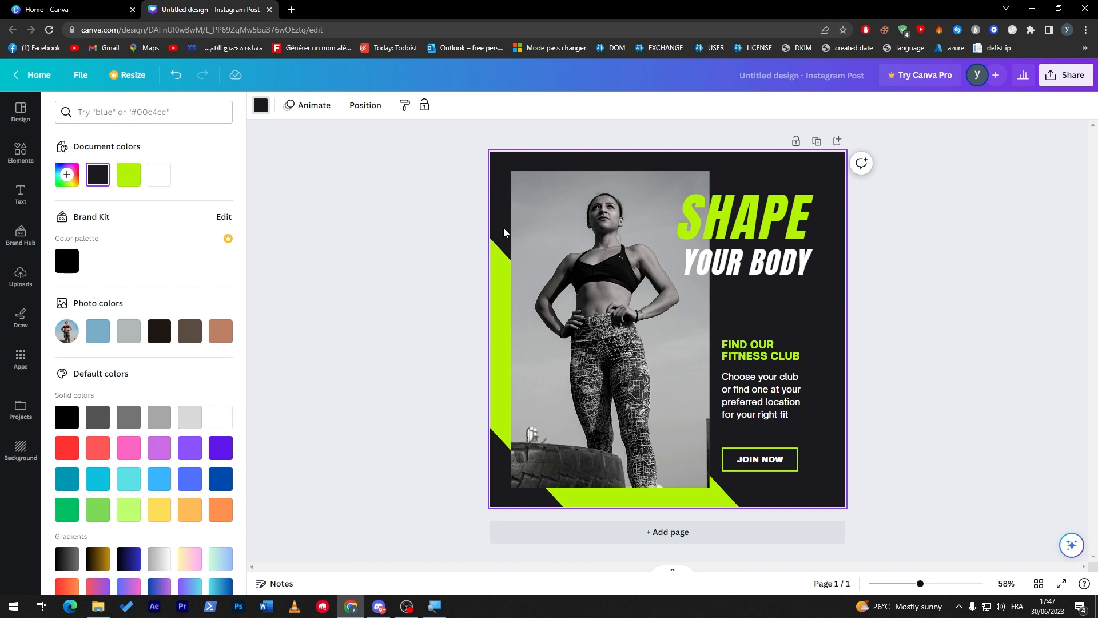
pyautogui.click(67, 449)
# Step: Recolour the lime-green diagonal band behind the photo with the dark blue default solid colour
pyautogui.click(496, 300)
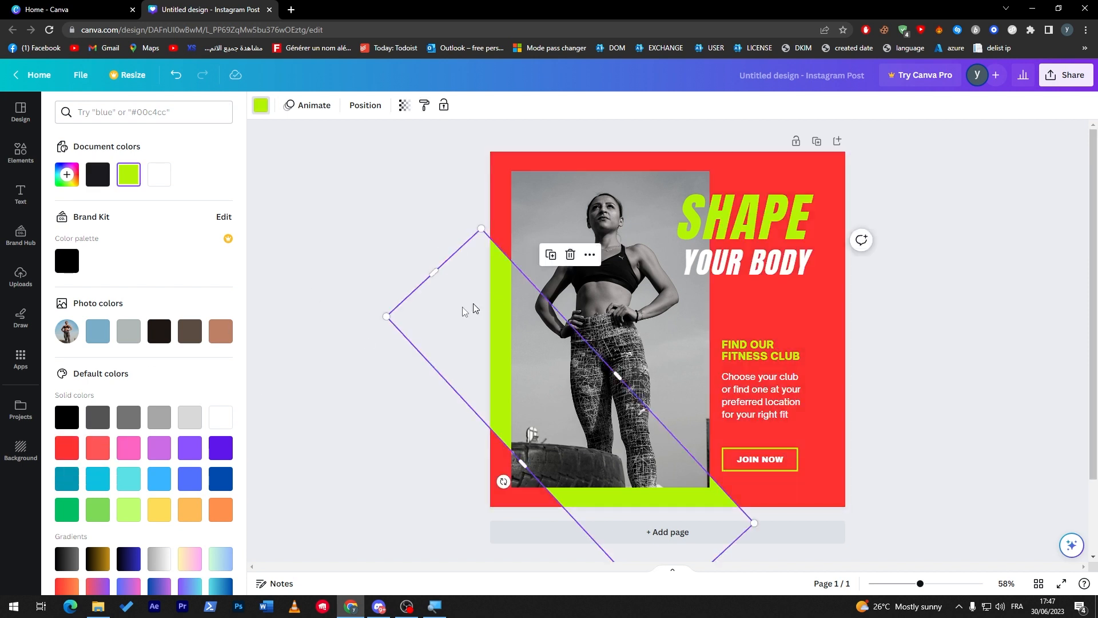
pyautogui.click(221, 480)
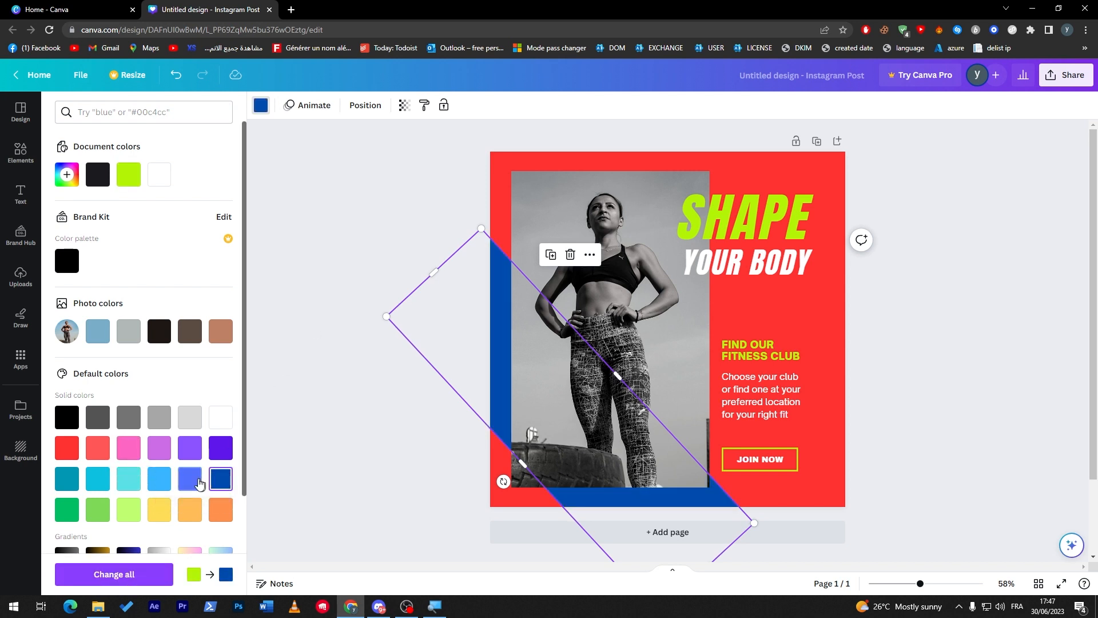
pyautogui.click(196, 479)
pyautogui.hotkey('ctrl', 'z')
# Step: Set the text colour of the "SHAPE" heading to the dark blue document colour
pyautogui.click(711, 213)
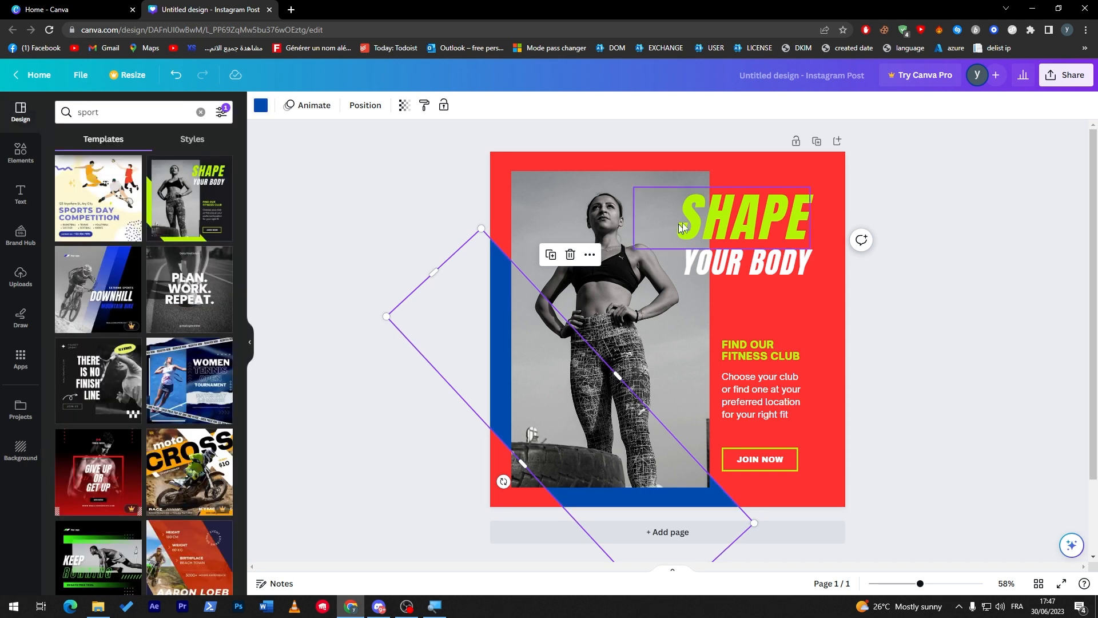
pyautogui.click(425, 105)
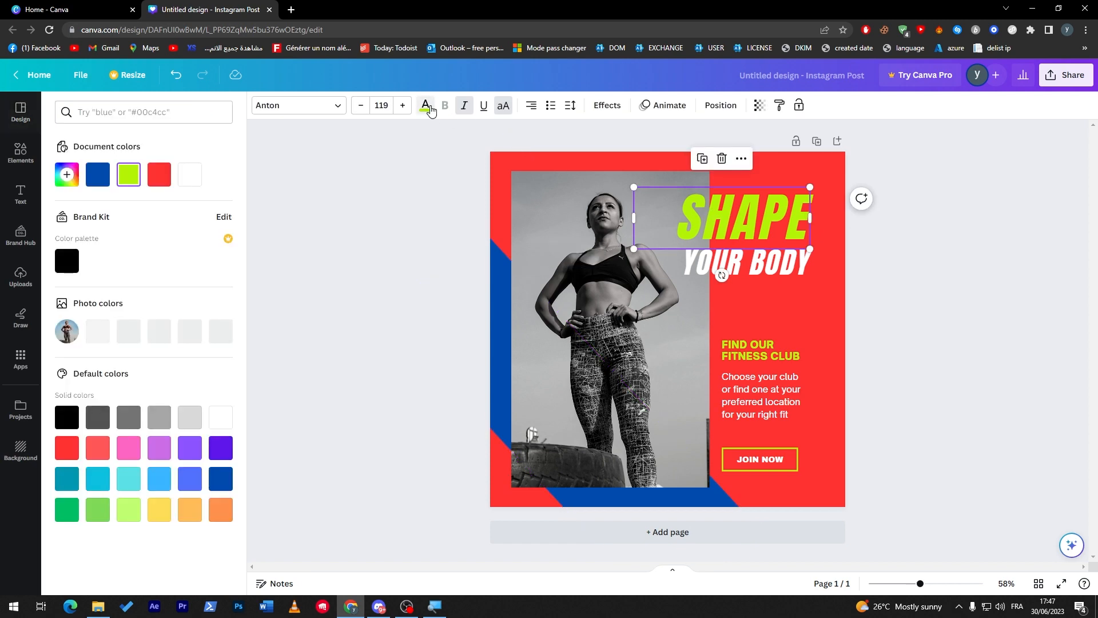
pyautogui.click(98, 175)
pyautogui.click(426, 105)
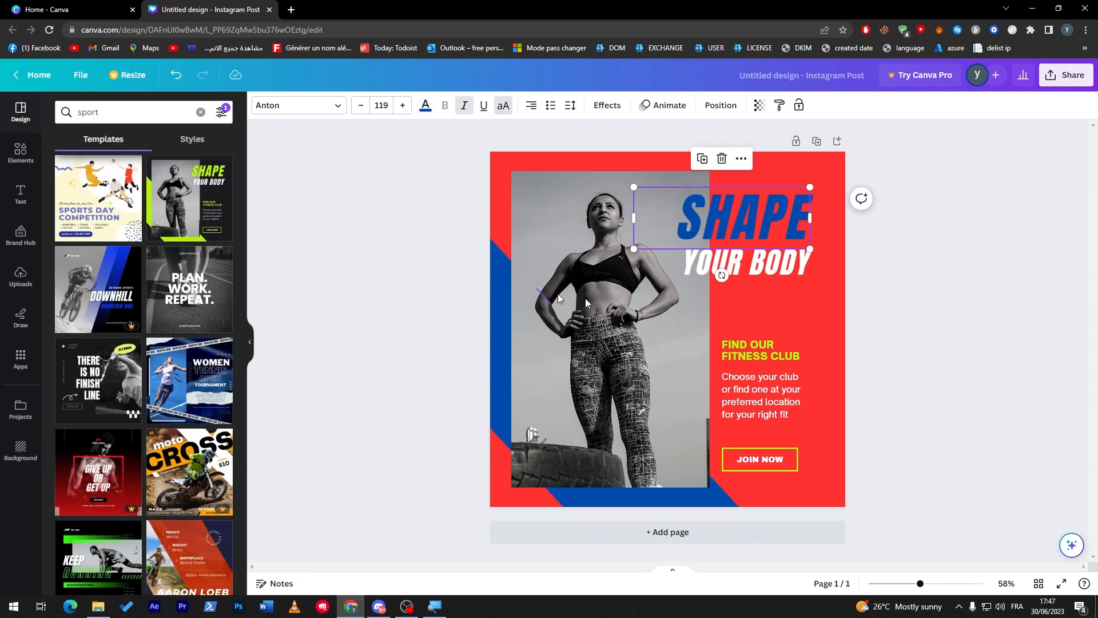
# Step: Set the text colour of the "FIND OUR FITNESS CLUB" subheading to the dark blue document colour
pyautogui.click(738, 350)
pyautogui.click(426, 105)
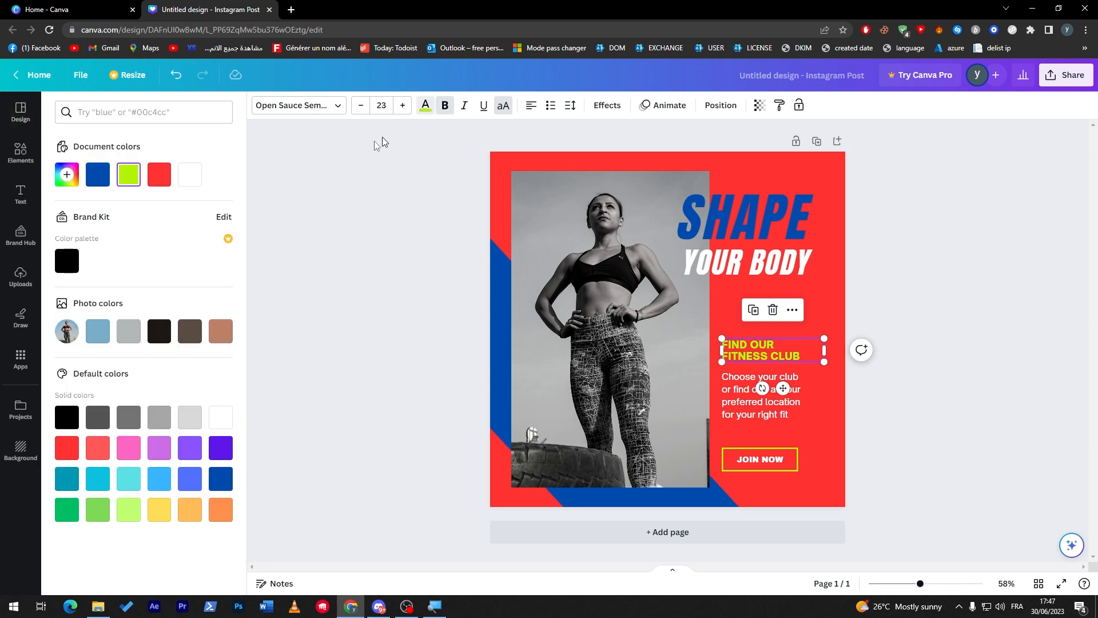
pyautogui.click(98, 174)
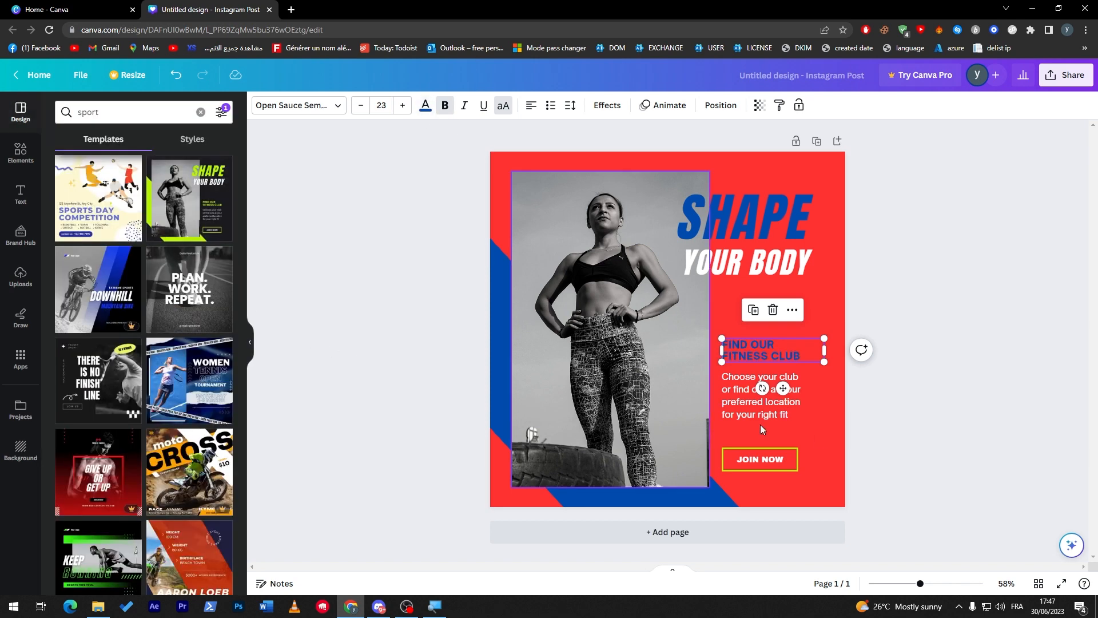
# Step: Recolour the frame around "JOIN NOW" with the dark blue document colour
pyautogui.click(760, 459)
pyautogui.click(261, 105)
pyautogui.click(98, 173)
pyautogui.click(953, 270)
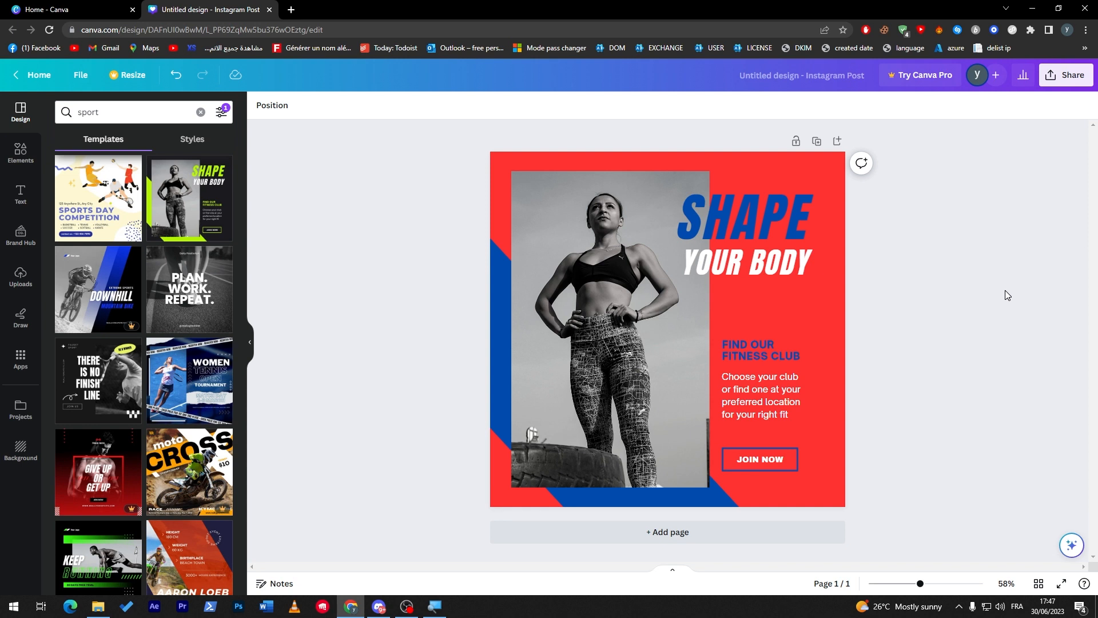
# Step: Replace the "SHAPE" heading text with "RUNNER"
pyautogui.doubleClick(729, 219)
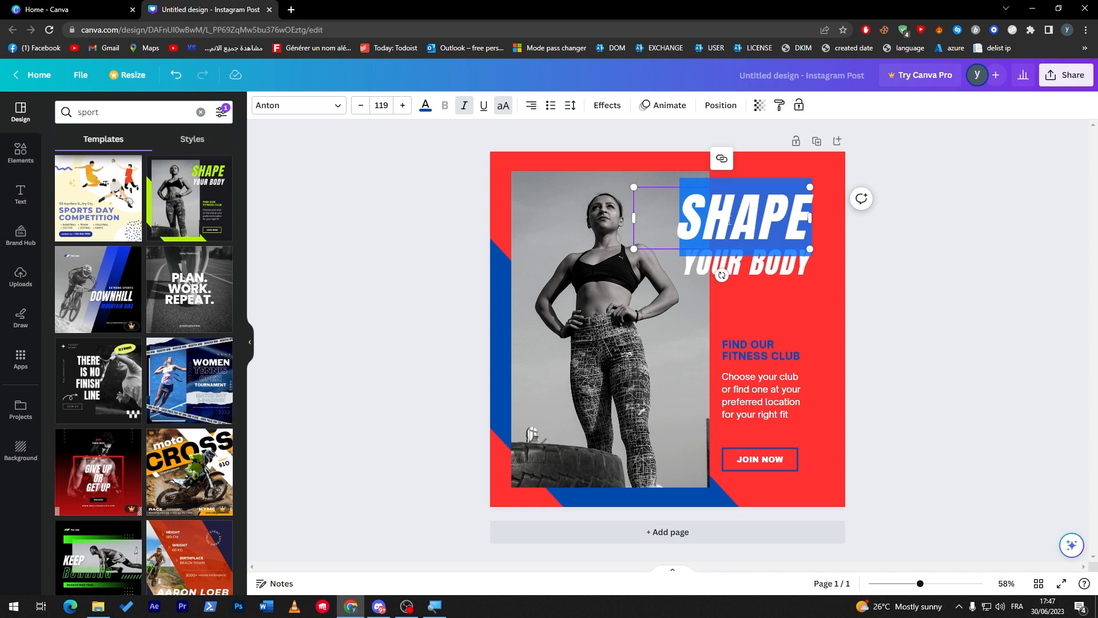
pyautogui.write('RUN')
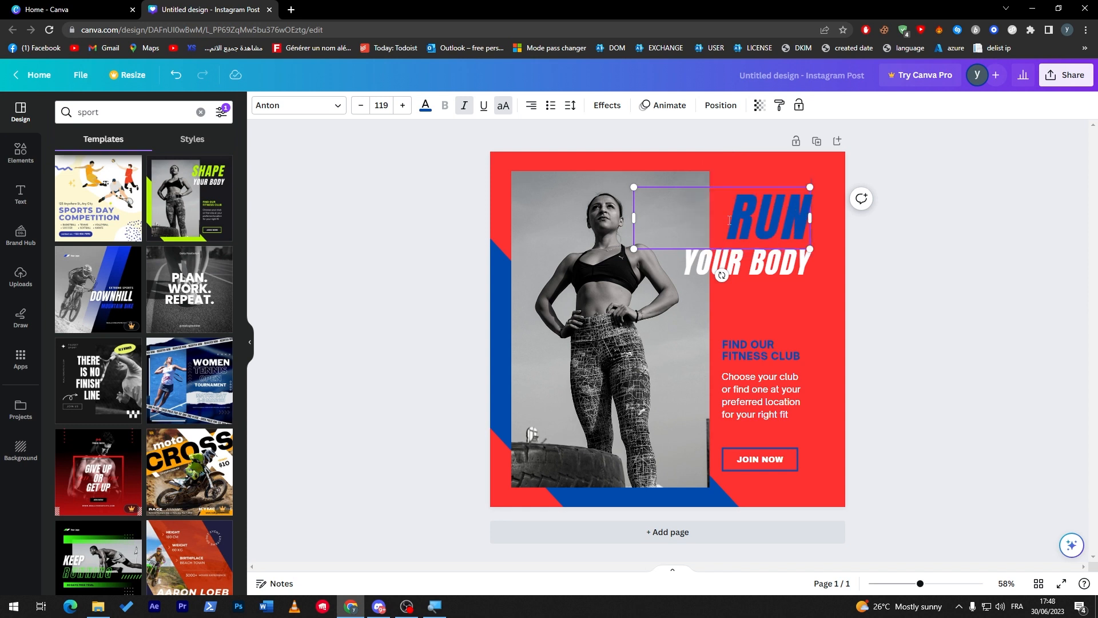
pyautogui.write('NER')
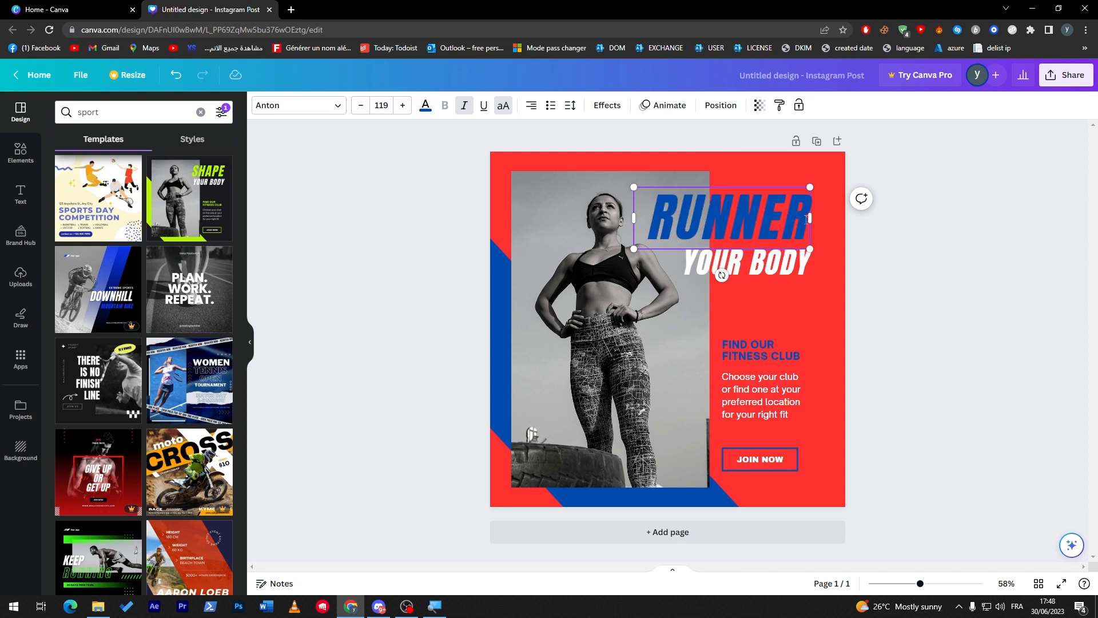
pyautogui.click(1012, 277)
# Step: Replace "YOUR BODY" with "ORGANISATION" and shrink the text so it fits beneath the RUNNER heading
pyautogui.doubleClick(759, 265)
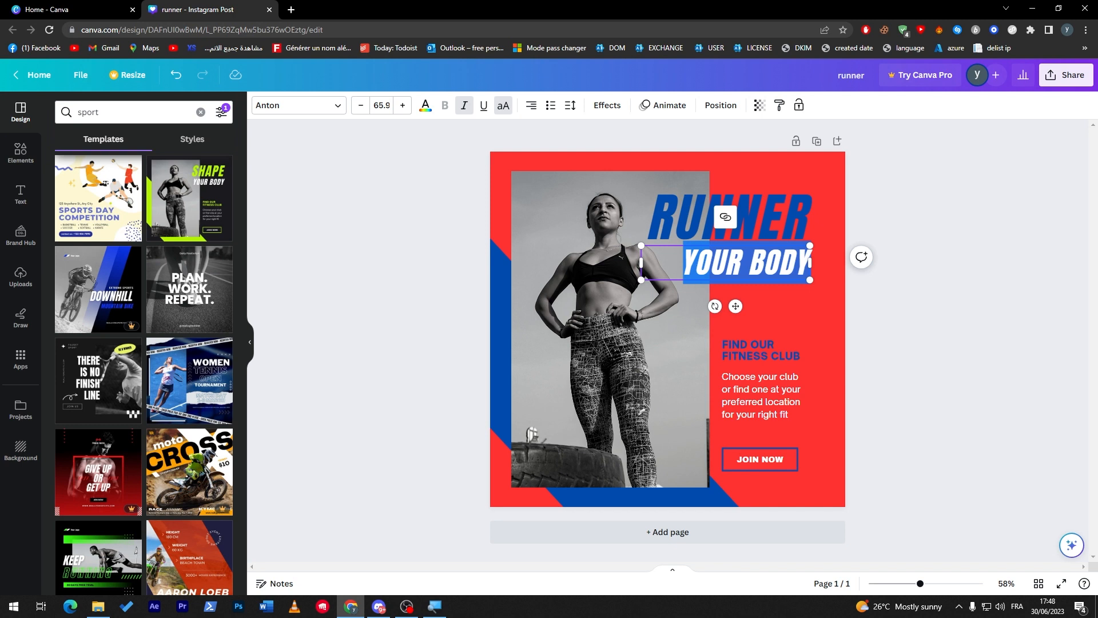
pyautogui.write('ORGANISATION')
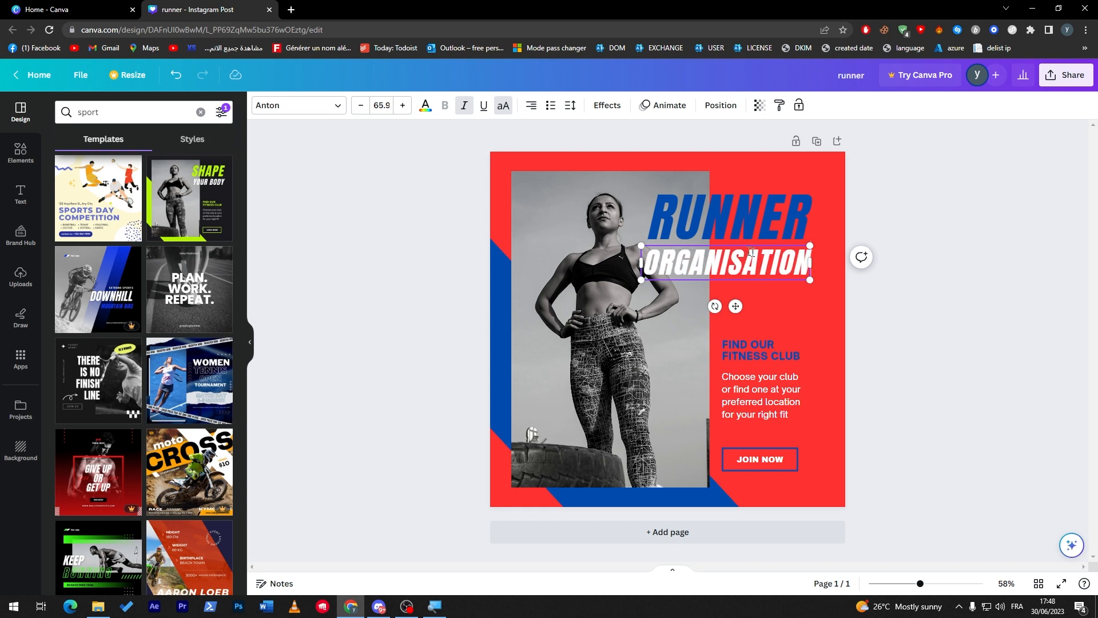
pyautogui.moveTo(810, 280); pyautogui.dragTo(783, 242)
pyautogui.click(984, 266)
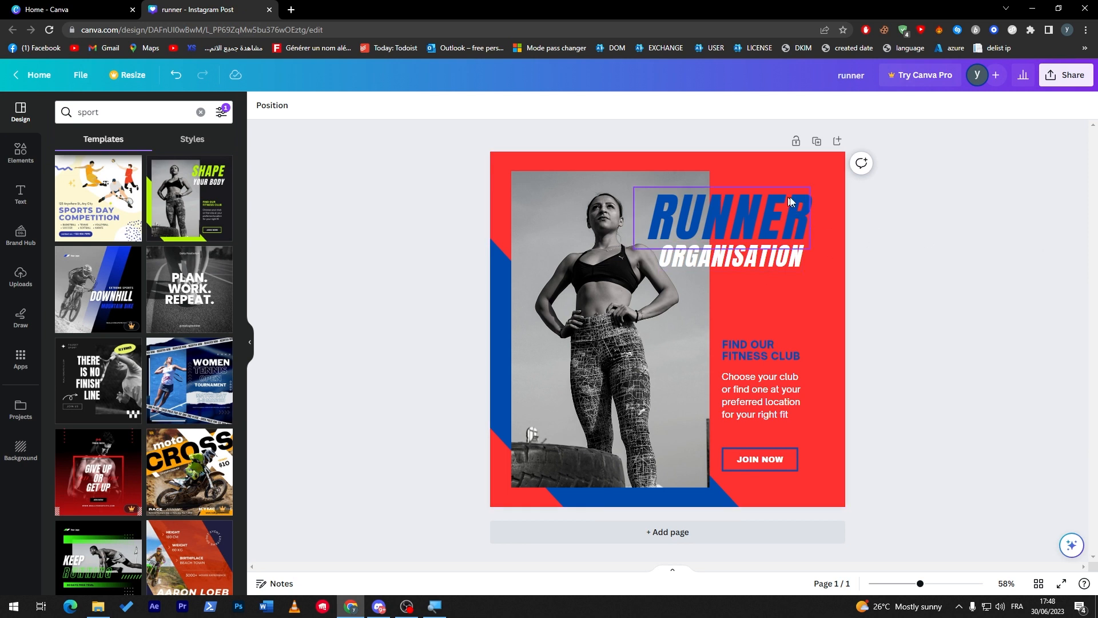
# Step: View the formatting and text animation options for the RUNNER heading
pyautogui.click(698, 203)
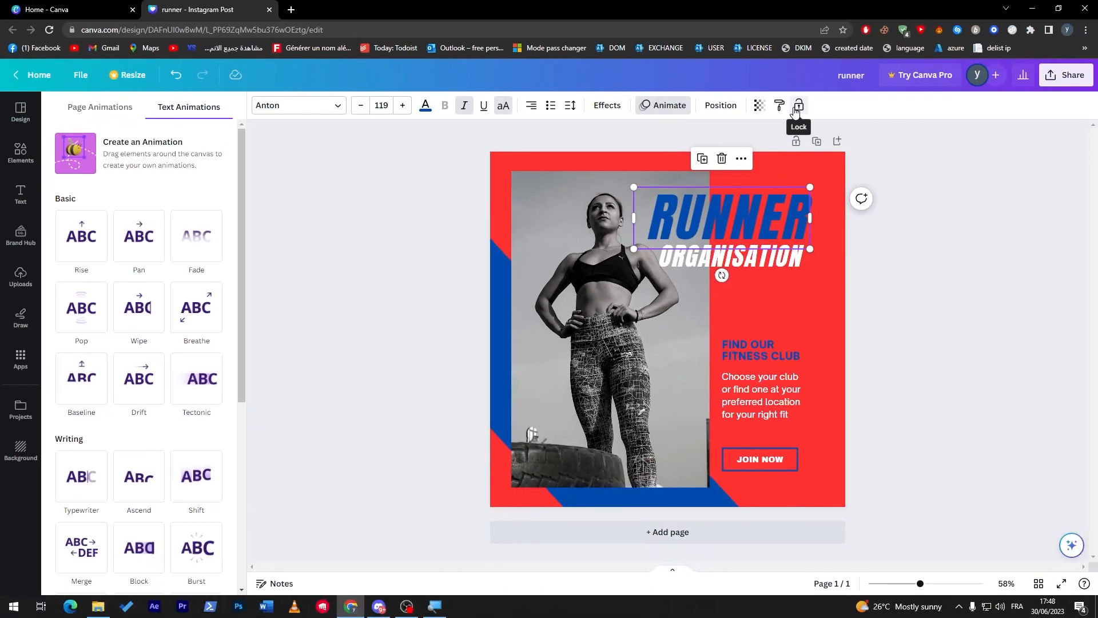
pyautogui.click(914, 216)
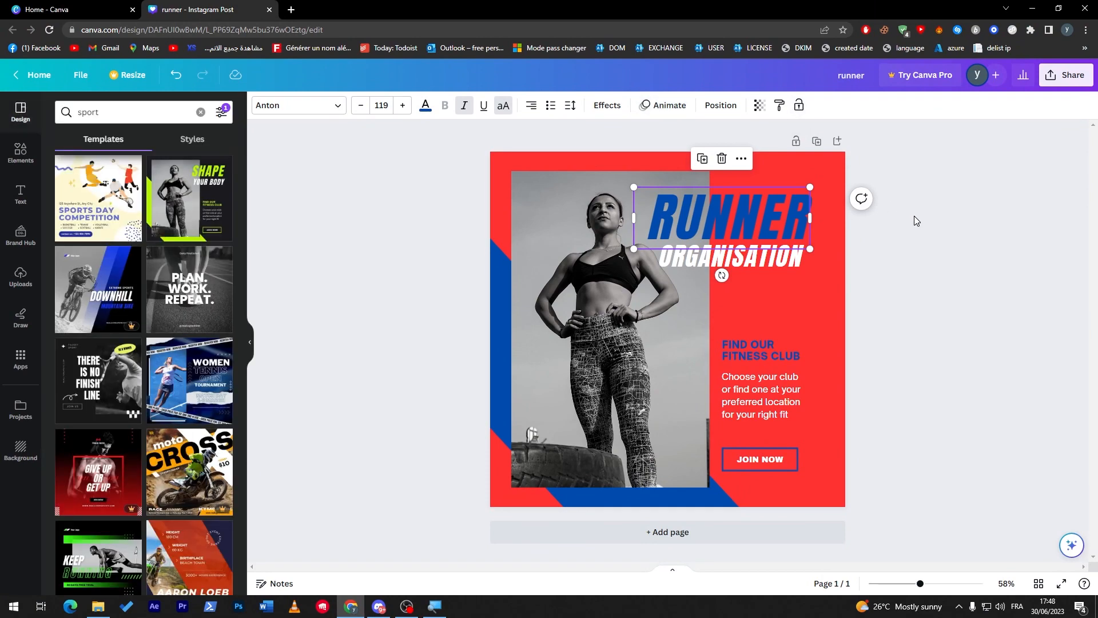
pyautogui.click(1037, 180)
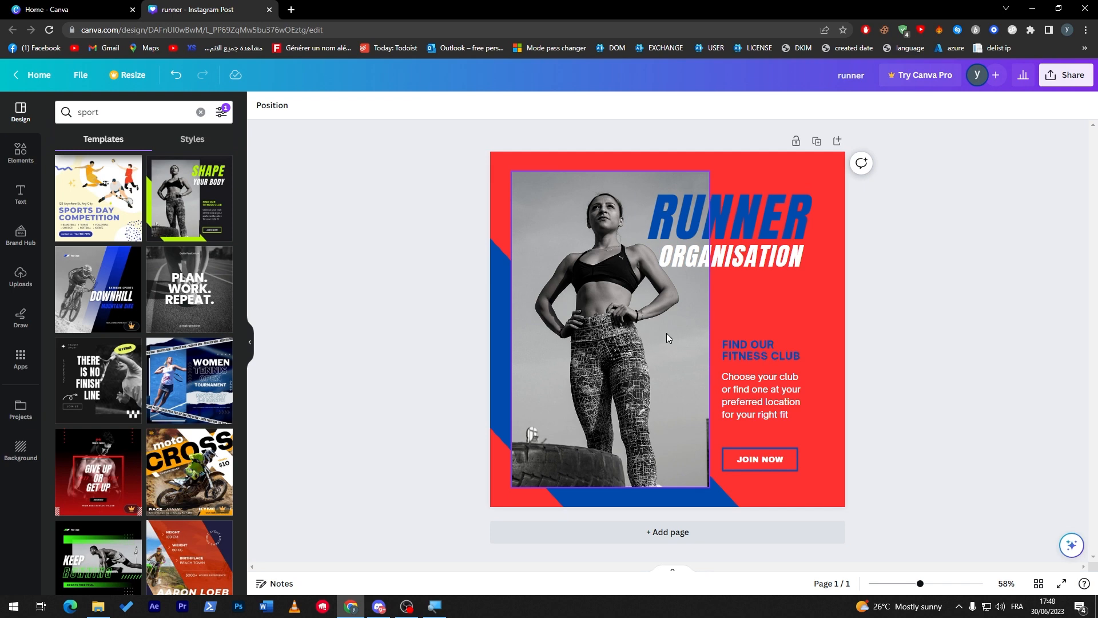
# Step: Add a second page to the design and set the view to 26% to show both pages
pyautogui.click(674, 532)
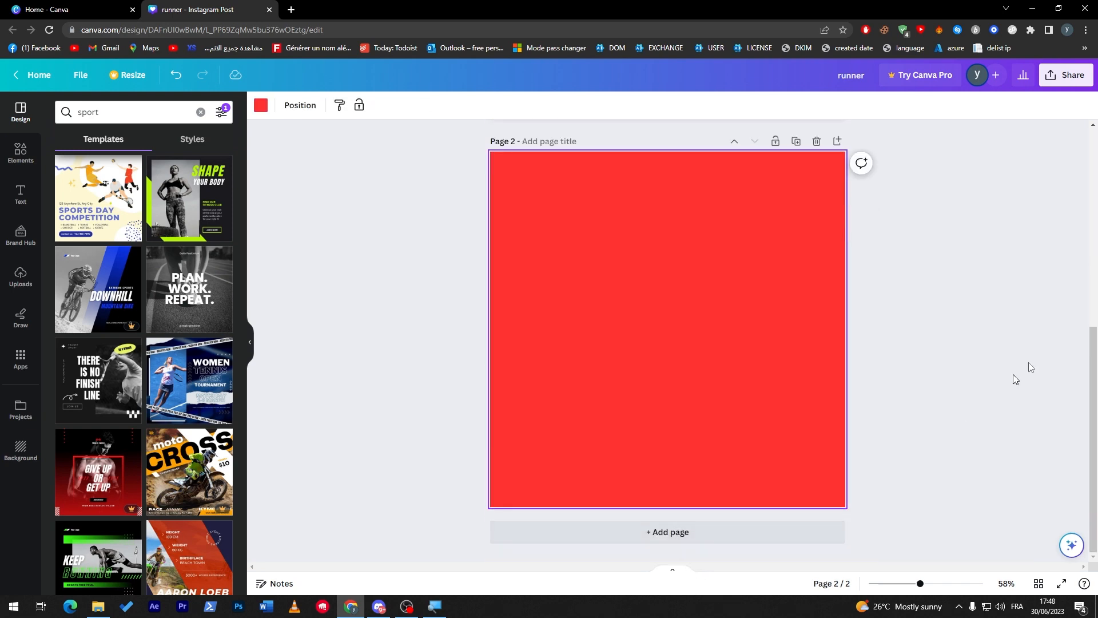
pyautogui.scroll(5, 1091, 257)
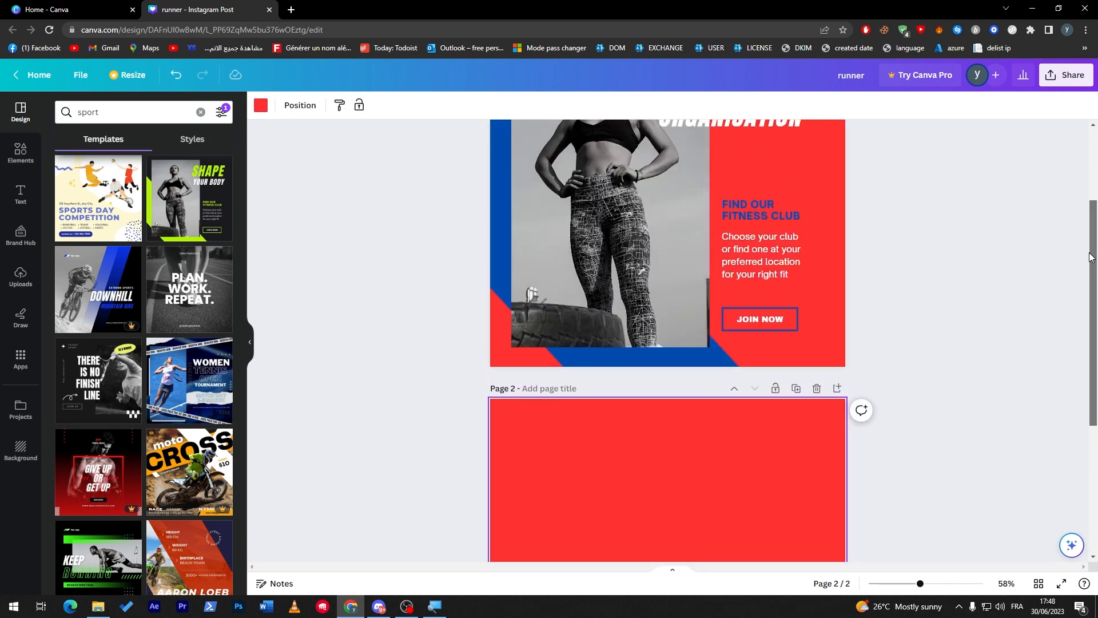
pyautogui.moveTo(920, 583); pyautogui.dragTo(897, 584)
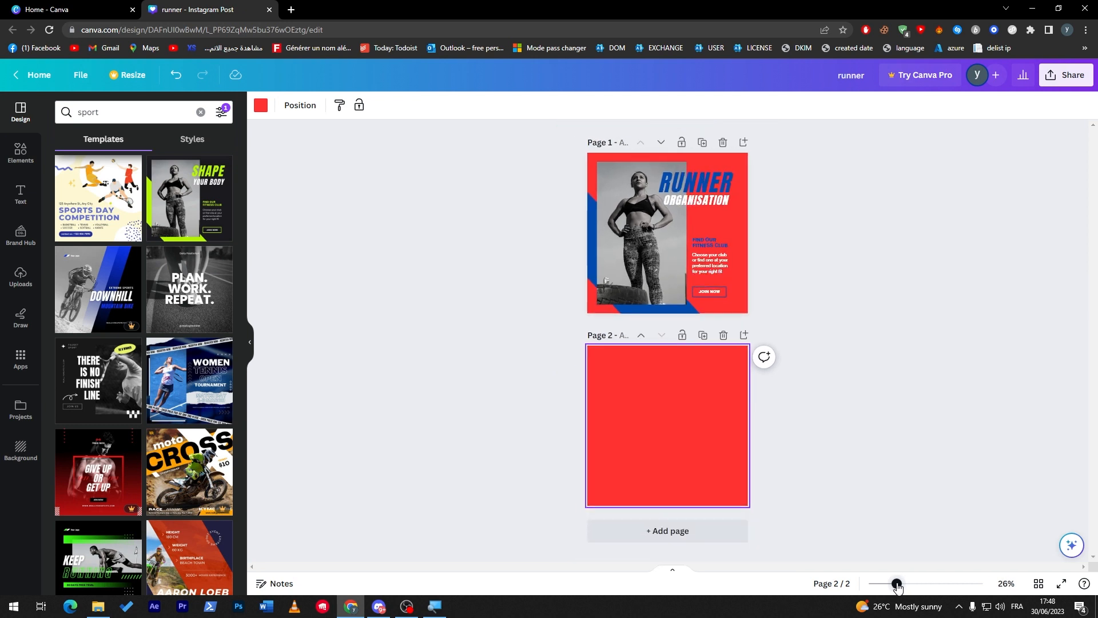
pyautogui.moveTo(662, 444); pyautogui.dragTo(836, 355)
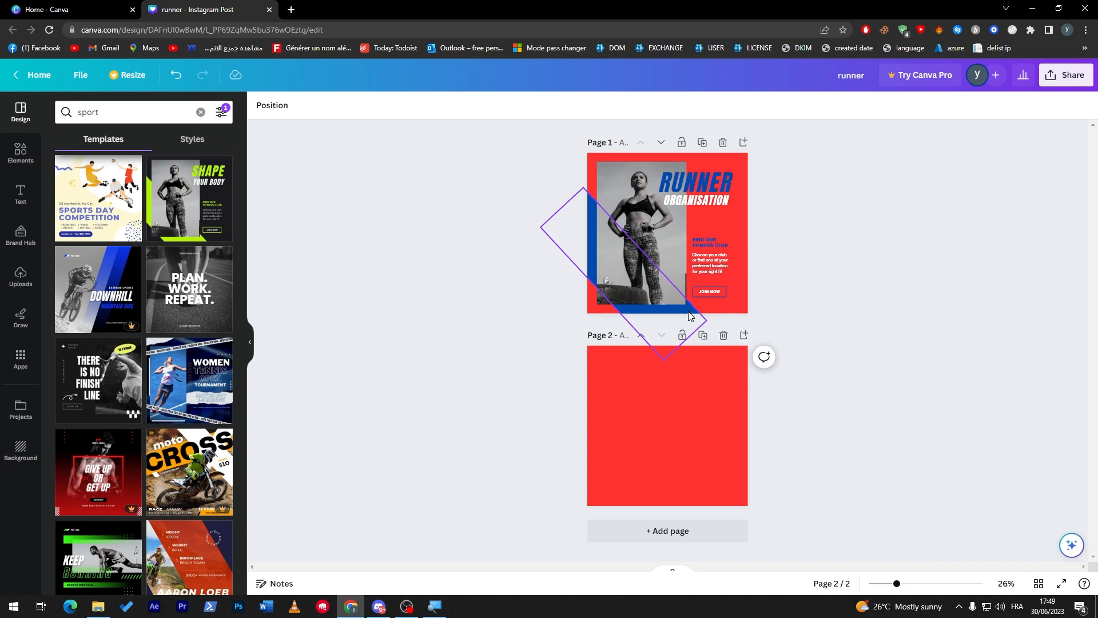
# Step: Copy the blue diagonal band from page 1 to page 2 and place it across that page's upper-right corner
pyautogui.click(590, 224)
pyautogui.hotkey('ctrl', 'c')
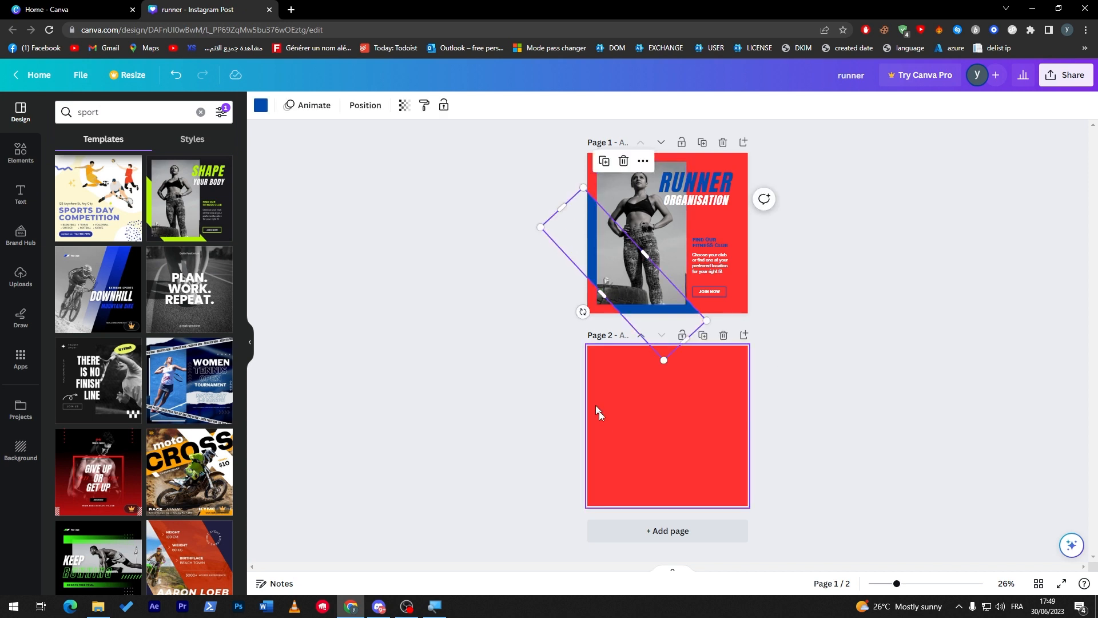
pyautogui.click(646, 436)
pyautogui.hotkey('ctrl', 'v')
pyautogui.moveTo(618, 461); pyautogui.dragTo(715, 400)
pyautogui.click(834, 382)
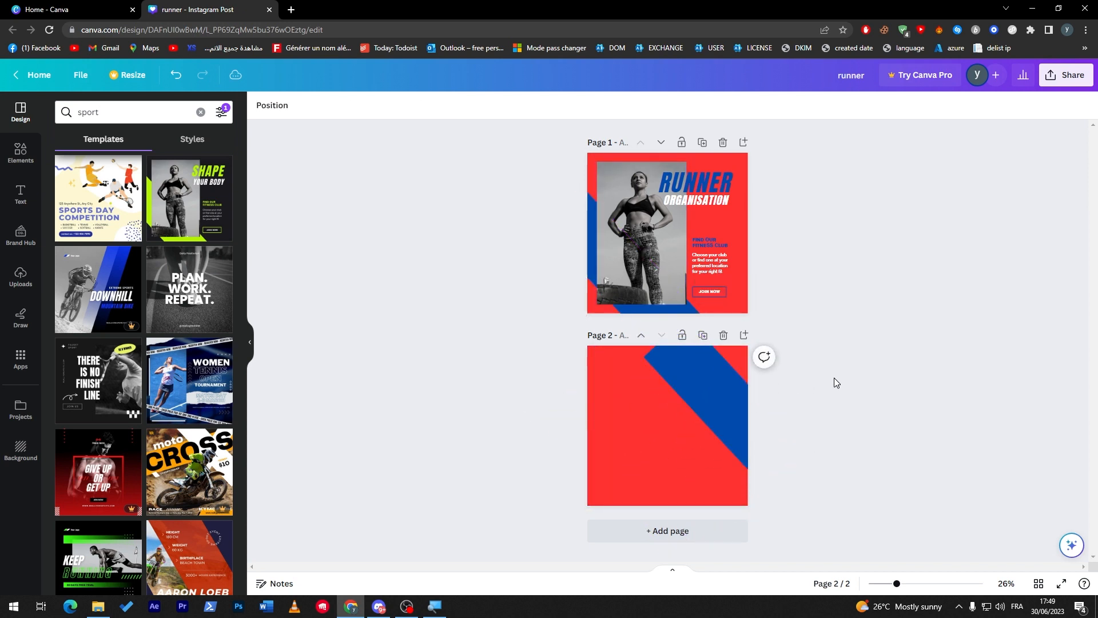
pyautogui.click(694, 395)
pyautogui.moveTo(691, 368); pyautogui.dragTo(687, 357)
pyautogui.click(794, 369)
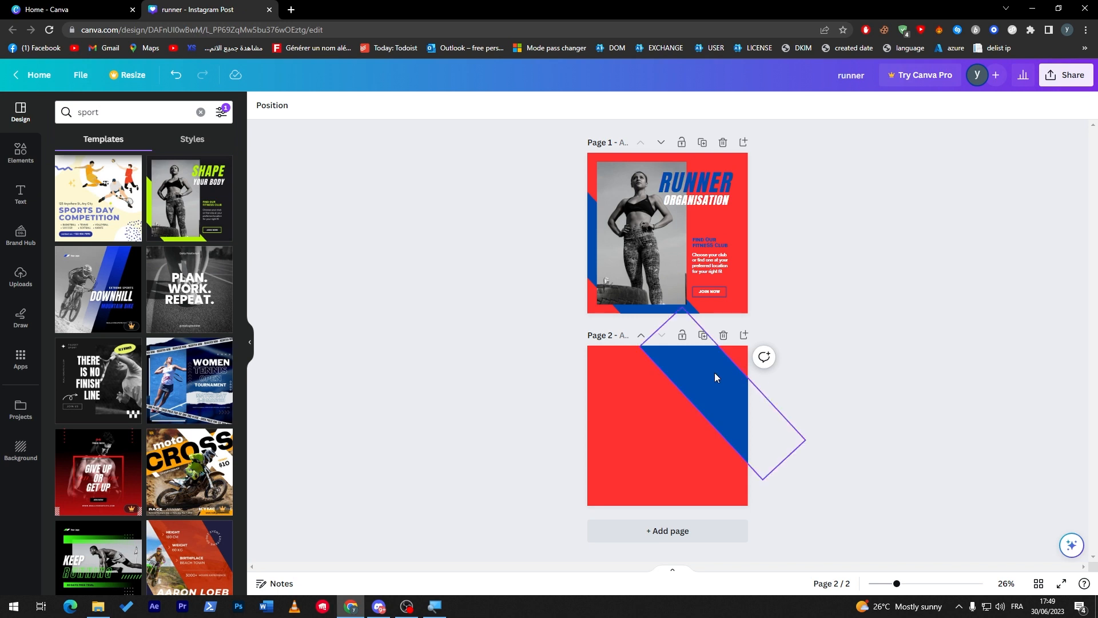
# Step: Shift the blue band further into page 2's upper-right corner and copy page 1's woman photo onto the right side of page 2
pyautogui.moveTo(679, 368); pyautogui.dragTo(688, 364)
pyautogui.click(826, 300)
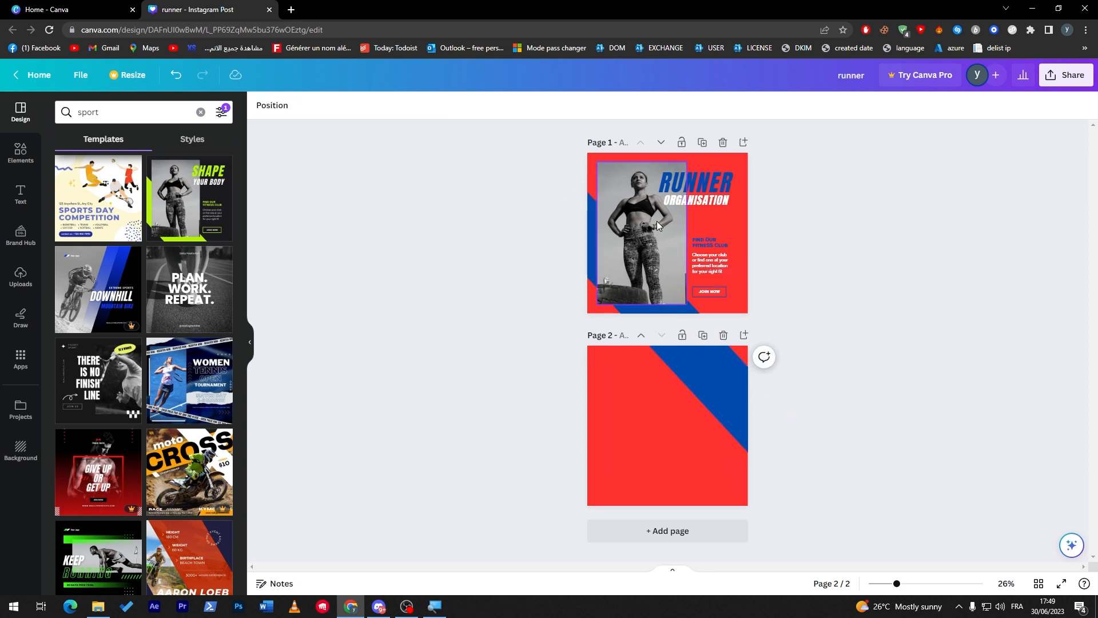
pyautogui.click(623, 267)
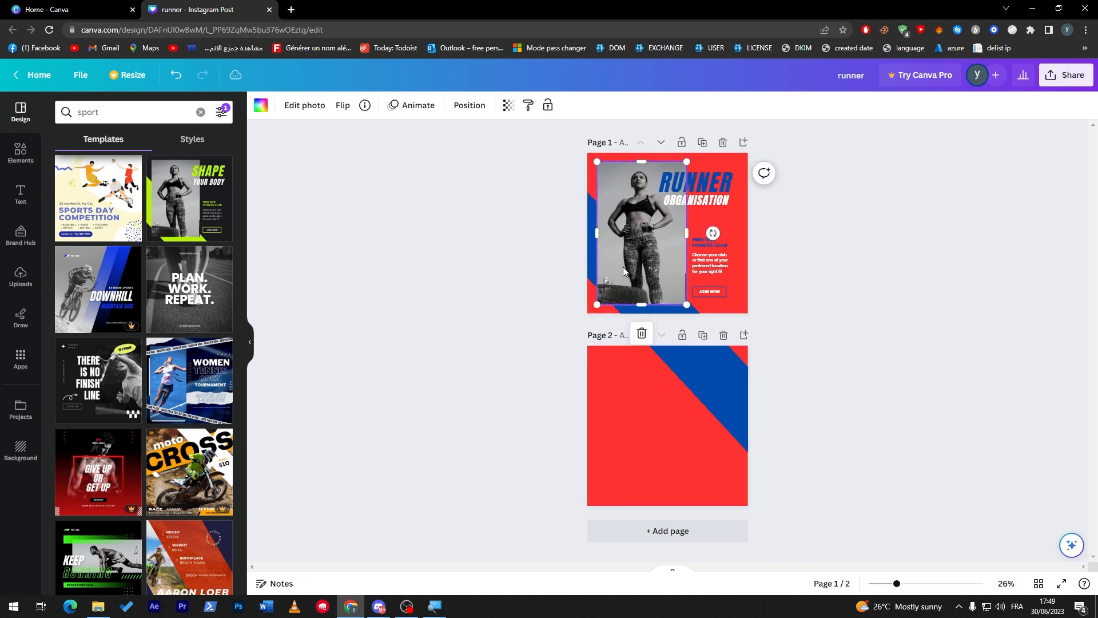
pyautogui.moveTo(657, 249); pyautogui.dragTo(703, 430)
pyautogui.click(836, 404)
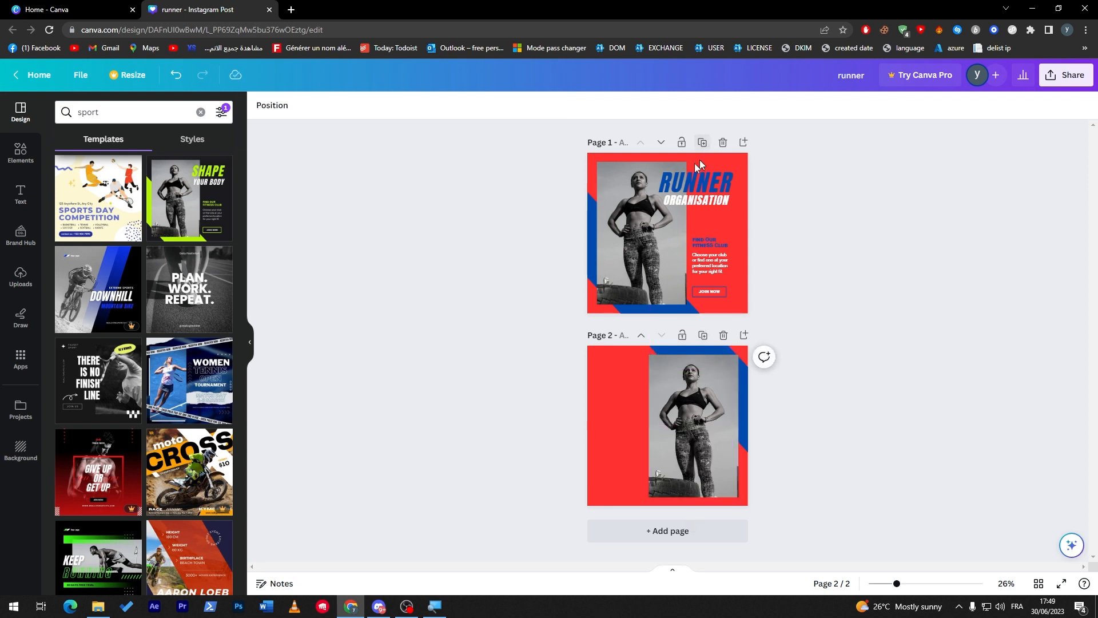
# Step: Copy the RUNNER ORGANISATION heading and the FIND OUR FITNESS CLUB text with its paragraph from page 1 to page 2's left side
pyautogui.click(676, 201)
pyautogui.moveTo(687, 194); pyautogui.dragTo(625, 375)
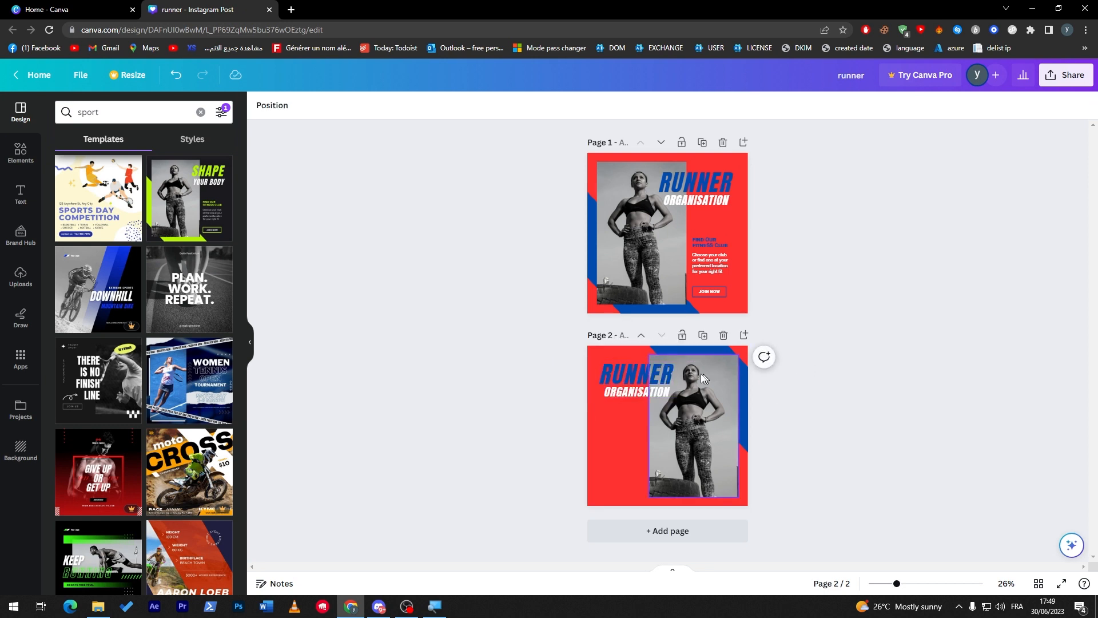
pyautogui.click(707, 243)
pyautogui.keyDown('shift'); pyautogui.click(707, 259); pyautogui.keyUp('shift')
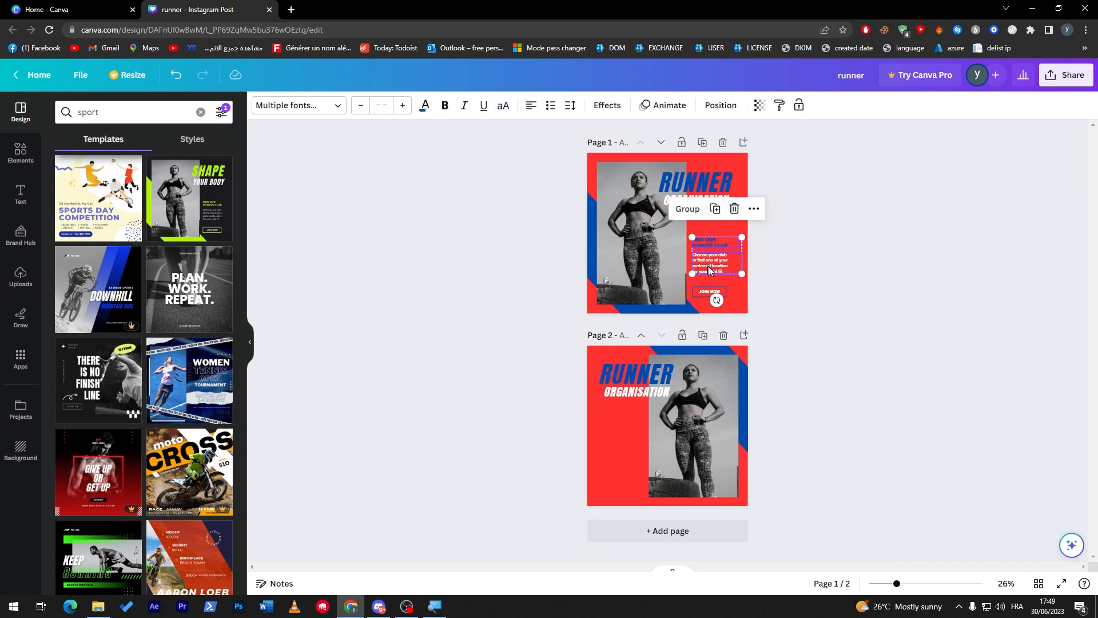
pyautogui.moveTo(715, 278); pyautogui.dragTo(618, 455)
pyautogui.click(892, 433)
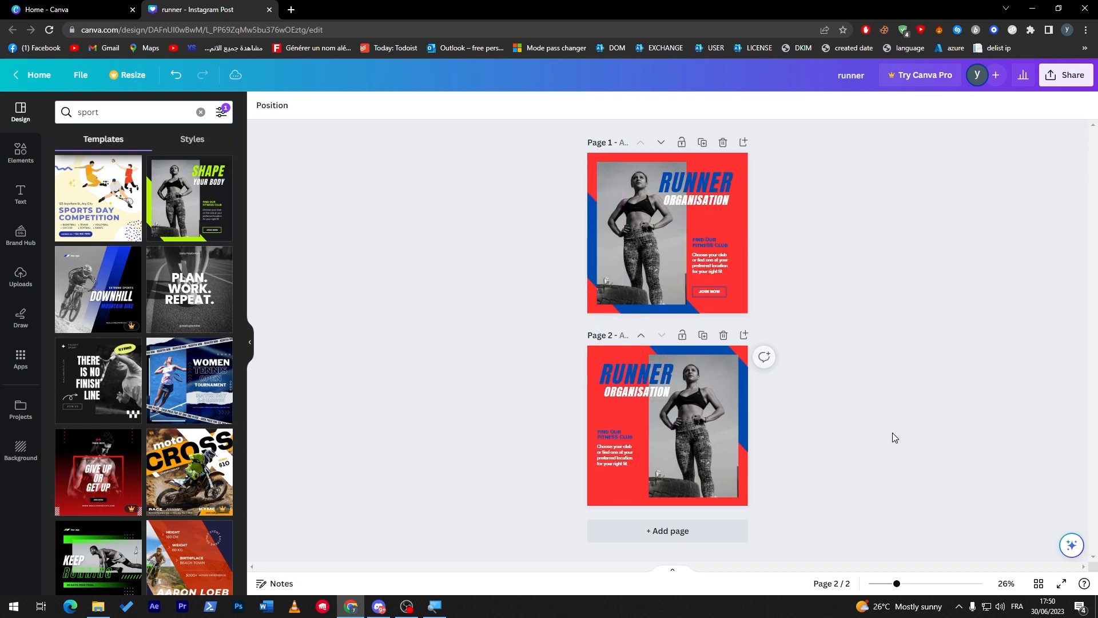
# Step: Copy the framed JOIN NOW label from page 1 to page 2, placing it below the fitness club paragraph
pyautogui.click(713, 288)
pyautogui.keyDown('shift'); pyautogui.click(712, 292); pyautogui.keyUp('shift')
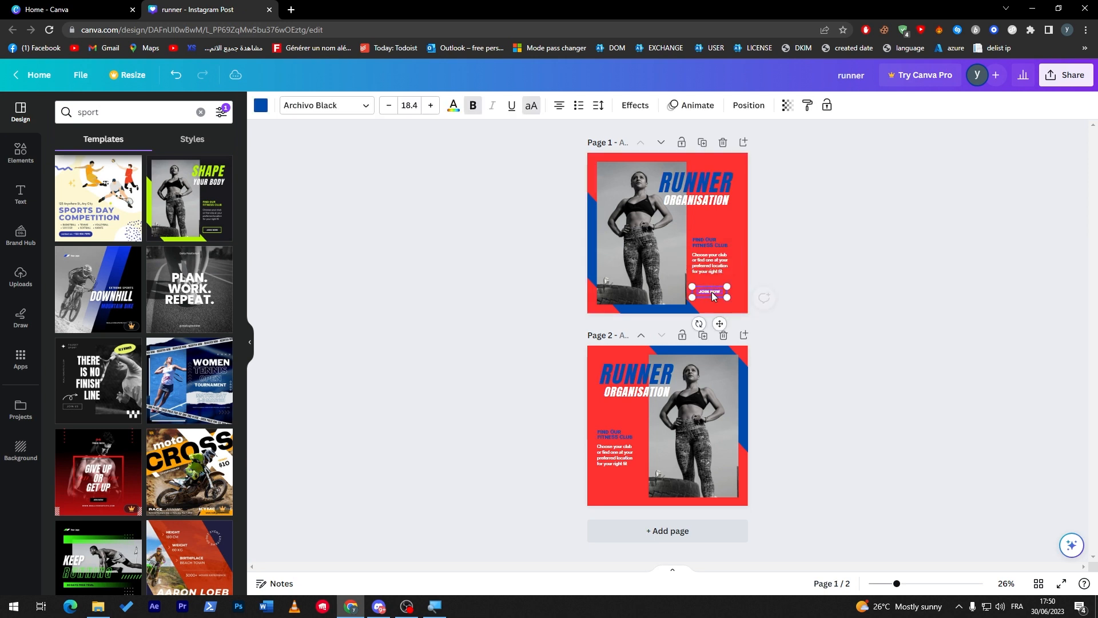
pyautogui.moveTo(707, 293); pyautogui.dragTo(610, 481)
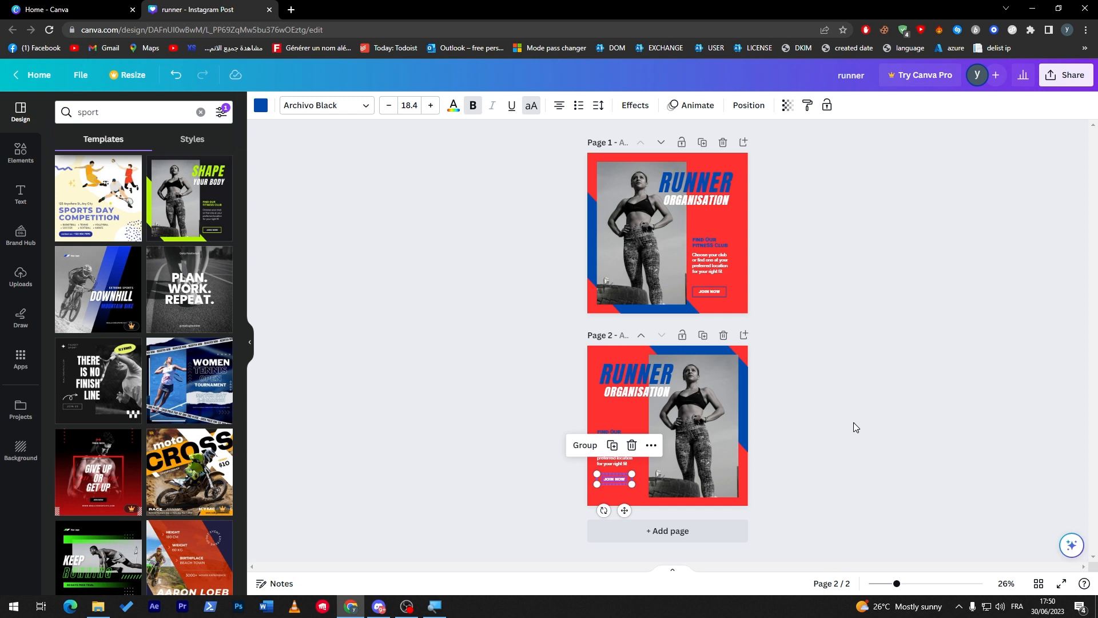
pyautogui.click(853, 421)
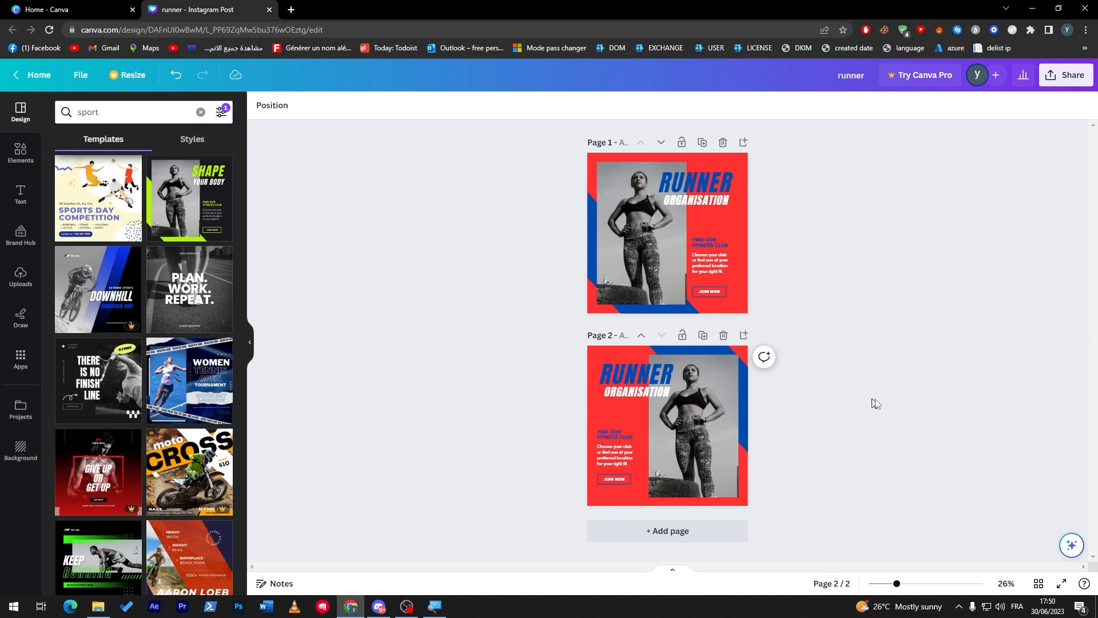
# Step: Open the photo editing options for the woman's photo on page 2
pyautogui.click(723, 396)
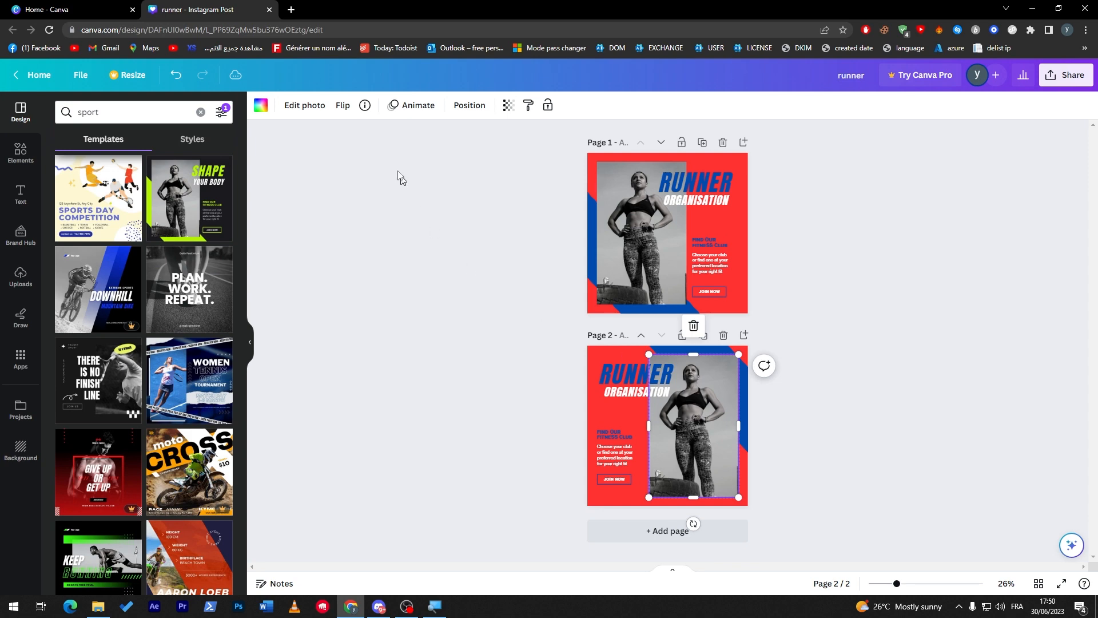
pyautogui.click(297, 110)
pyautogui.click(297, 109)
pyautogui.click(311, 110)
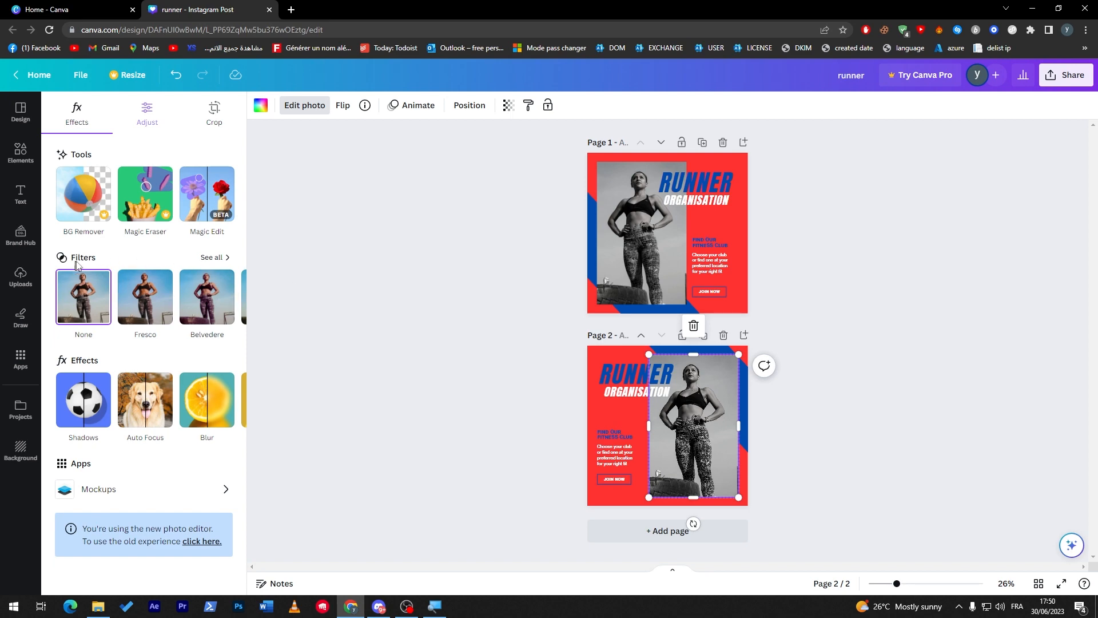
# Step: Try a smartphone mockup from the Mockups app on page 2 and delete it
pyautogui.click(218, 490)
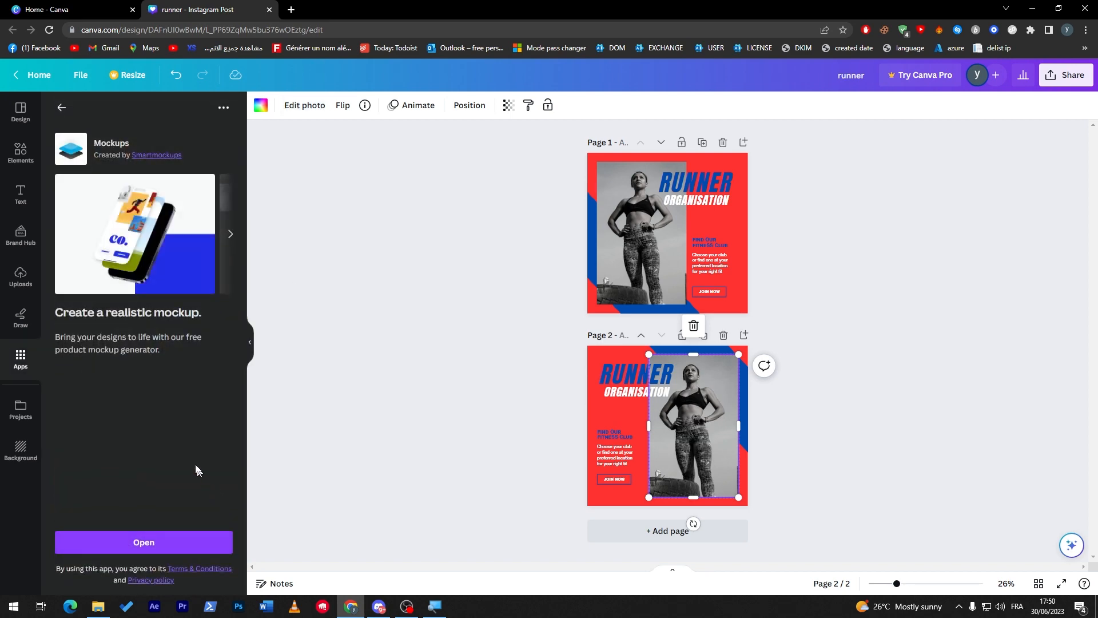
pyautogui.click(142, 544)
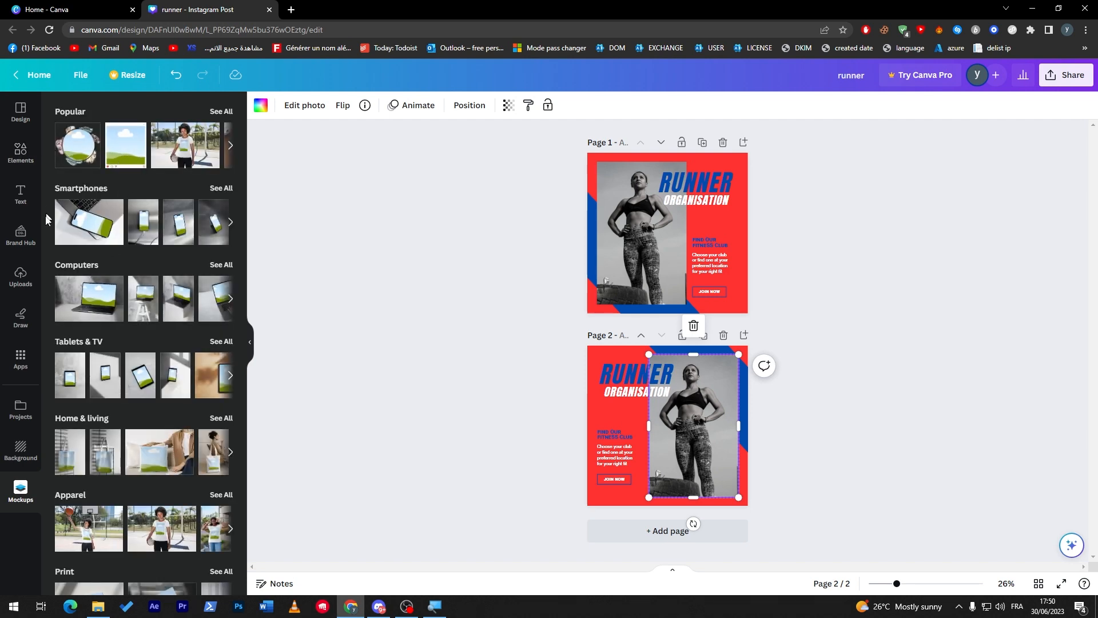
pyautogui.click(74, 229)
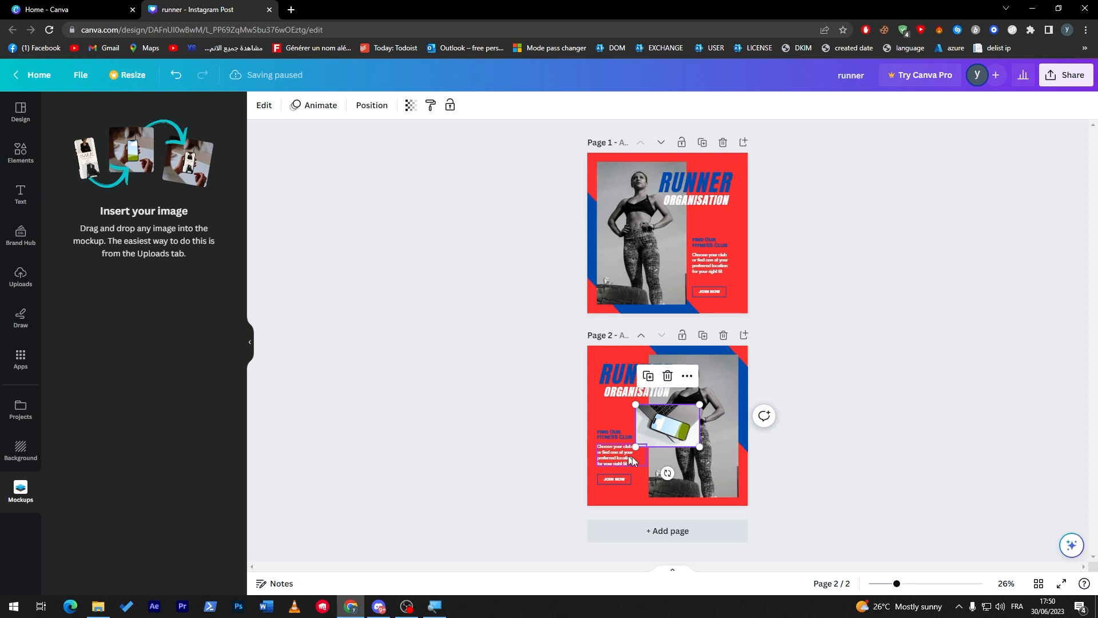
pyautogui.press('Delete')
# Step: Review the photo tools, filters and effects available for the woman's photo on page 2
pyautogui.click(694, 421)
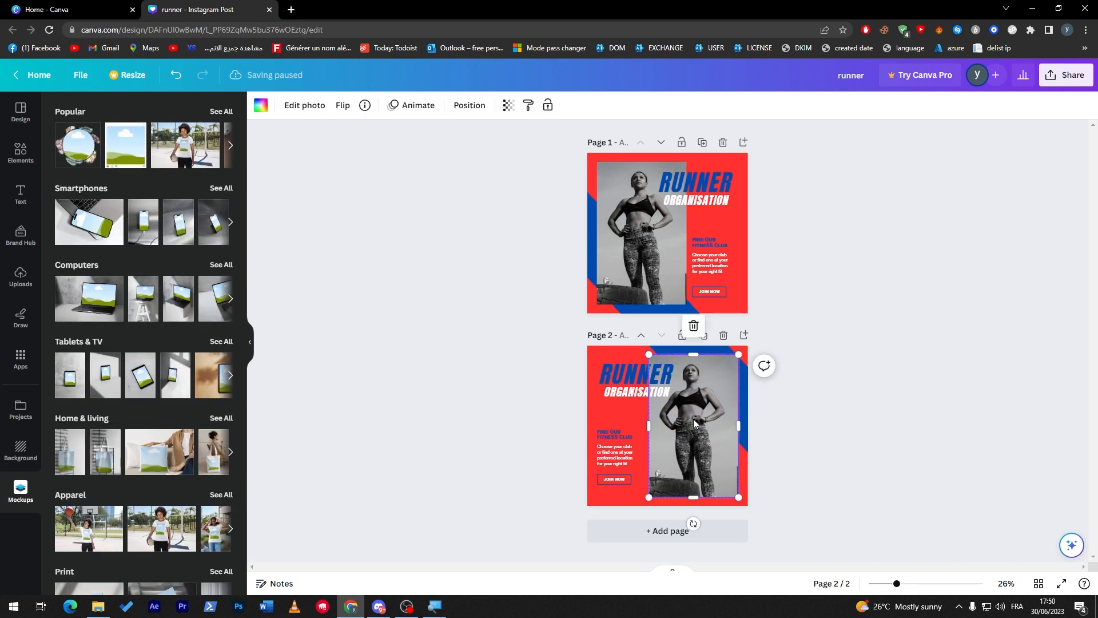
pyautogui.click(316, 109)
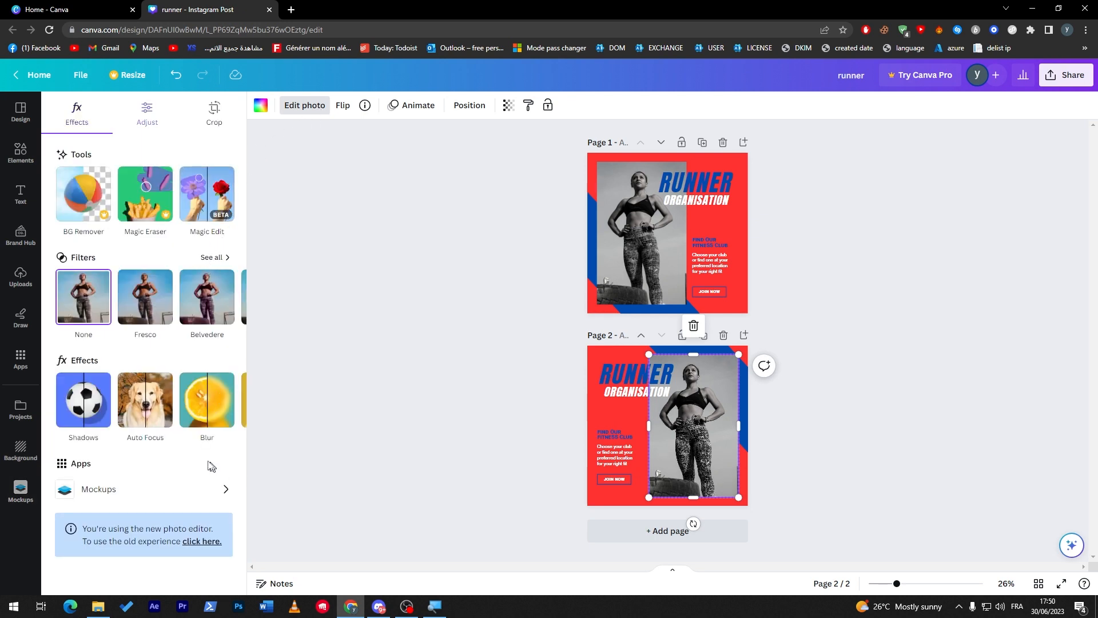
pyautogui.click(446, 382)
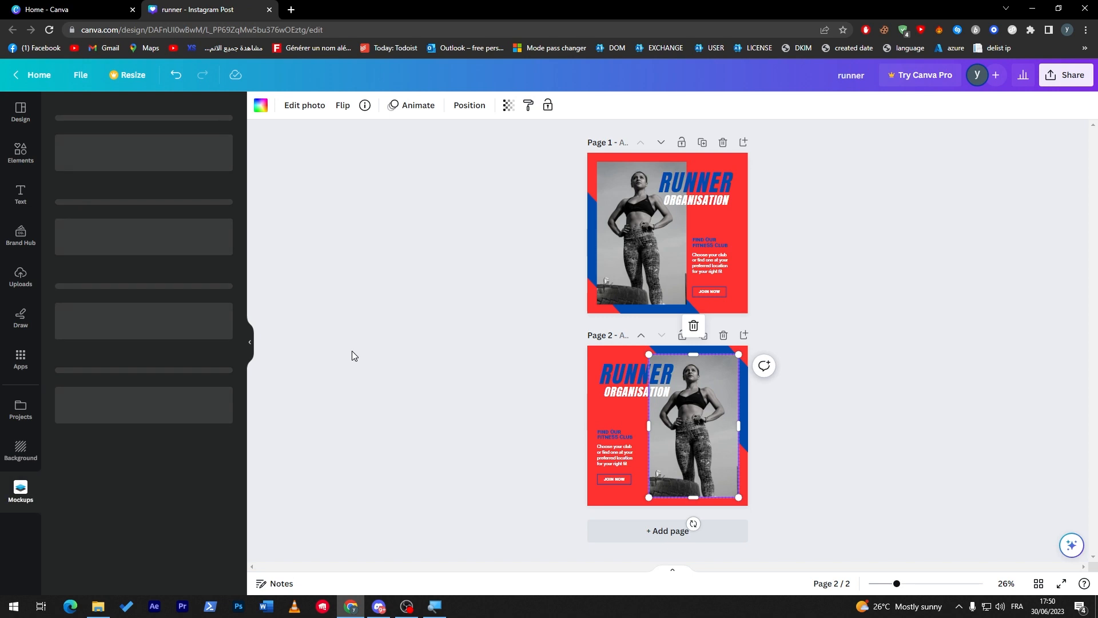
# Step: Insert the uploaded League of Legends logo on page 2 and set the view to 54%
pyautogui.click(20, 277)
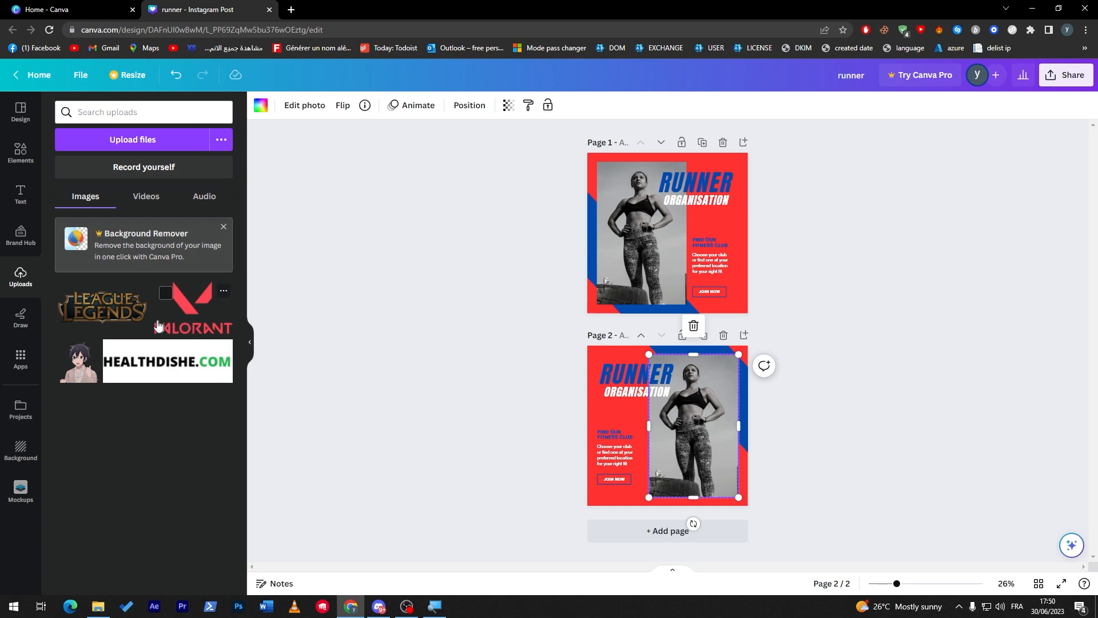
pyautogui.click(102, 311)
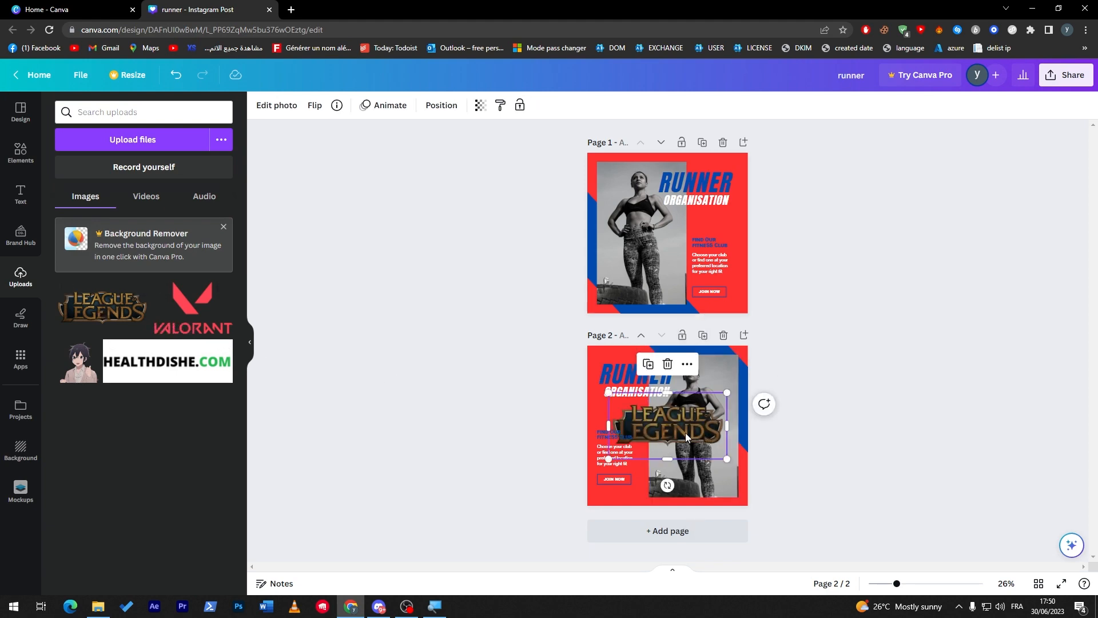
pyautogui.moveTo(904, 579); pyautogui.dragTo(918, 582)
pyautogui.scroll(-3, 1090, 378)
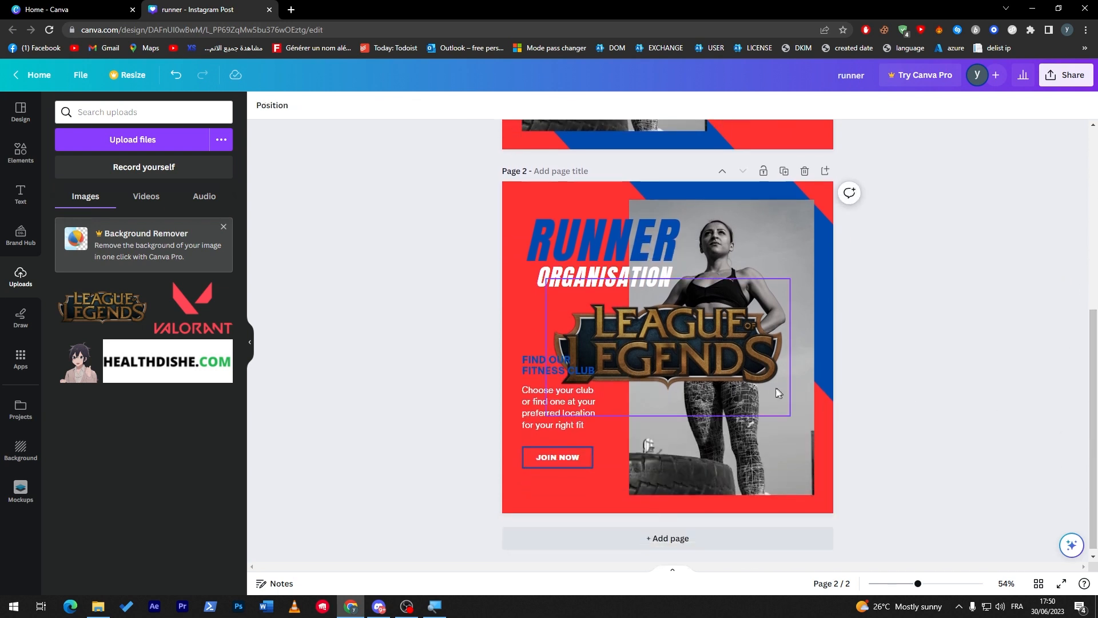
# Step: Delete the RUNNER and ORGANISATION text on page 2 and place the shrunken League of Legends logo in that spot
pyautogui.click(695, 359)
pyautogui.click(595, 241)
pyautogui.press('Delete')
pyautogui.click(603, 278)
pyautogui.press('Delete')
pyautogui.moveTo(672, 341); pyautogui.dragTo(618, 253)
pyautogui.moveTo(735, 195); pyautogui.dragTo(570, 240)
# Step: Replace the JOIN NOW label on page 2 with "ABOUT US"
pyautogui.click(575, 298)
pyautogui.click(545, 357)
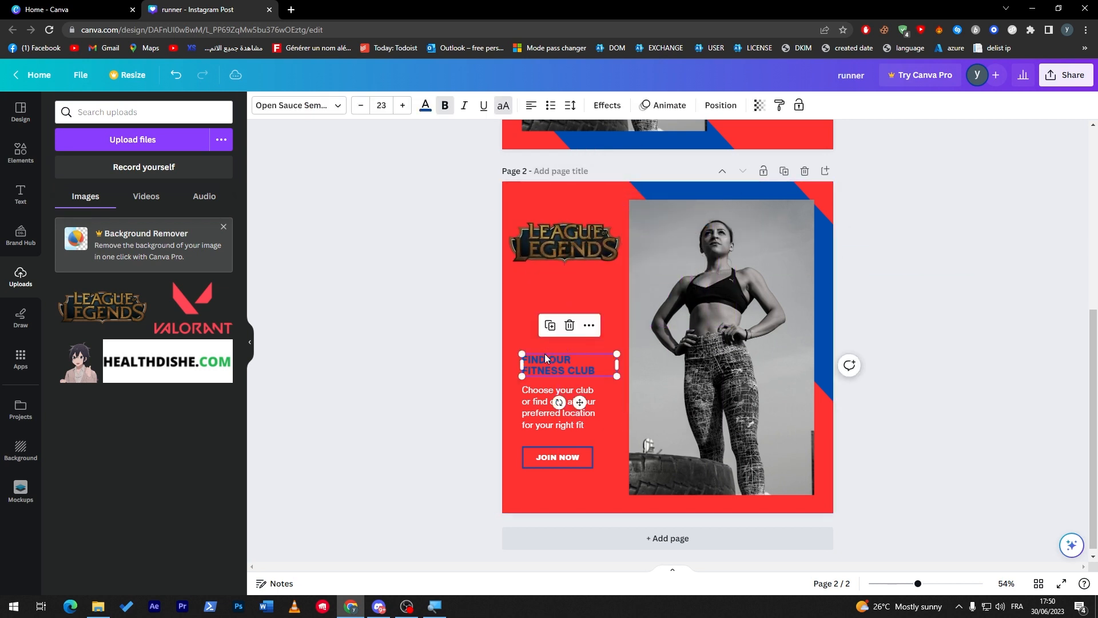
pyautogui.tripleClick(549, 367)
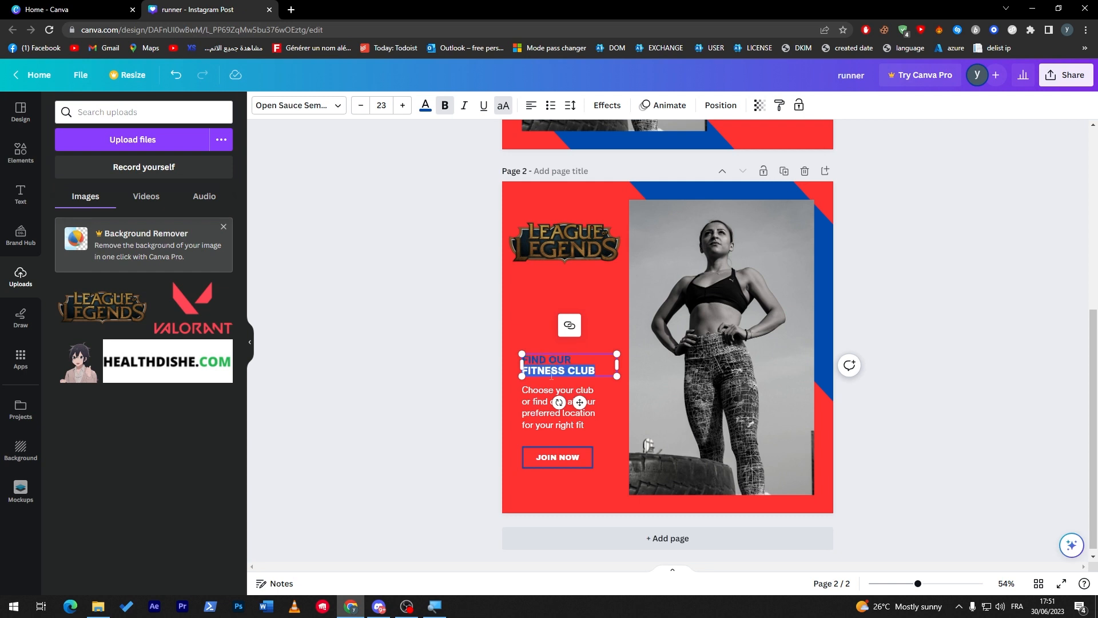
pyautogui.doubleClick(548, 459)
pyautogui.write('ABOUT US')
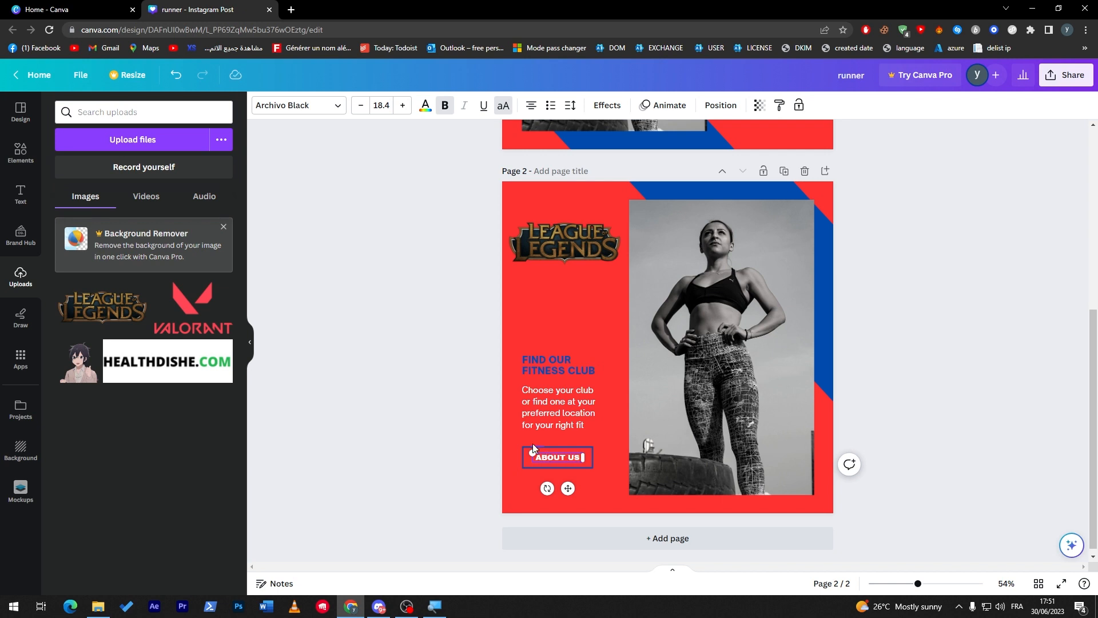
pyautogui.click(533, 444)
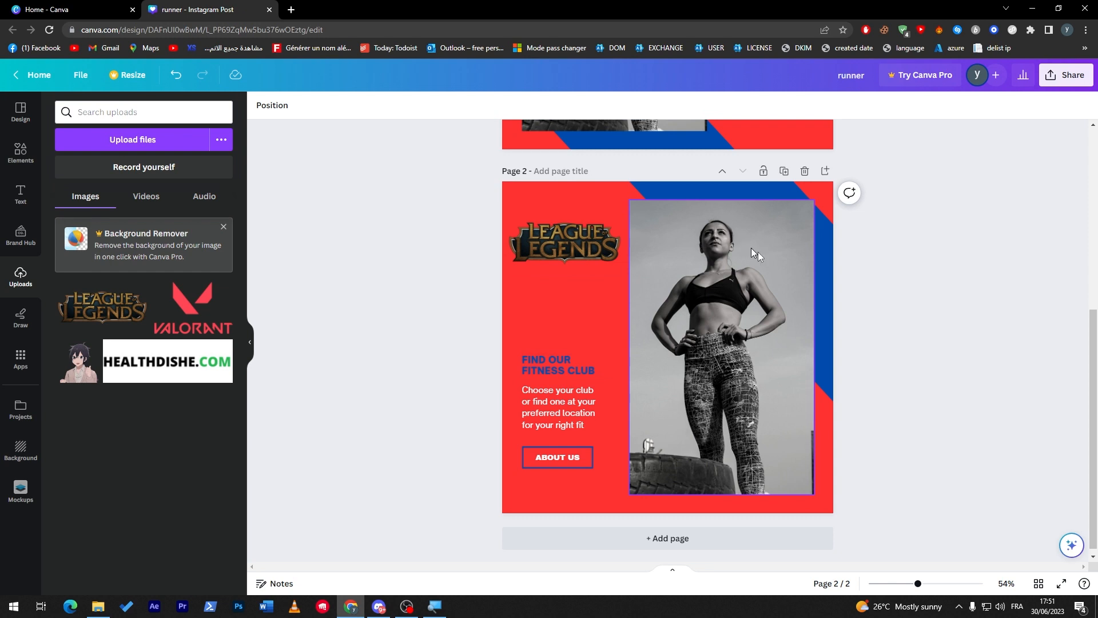
# Step: Set the view to 29% and add a third page with the red background
pyautogui.moveTo(1097, 349); pyautogui.dragTo(1091, 272)
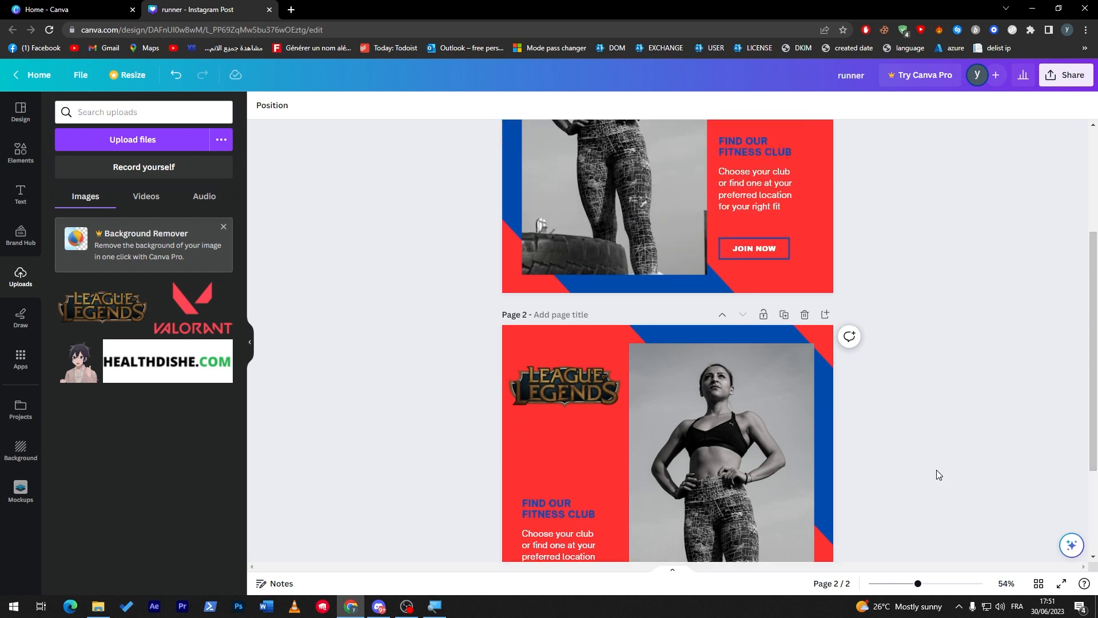
pyautogui.moveTo(915, 581); pyautogui.dragTo(897, 583)
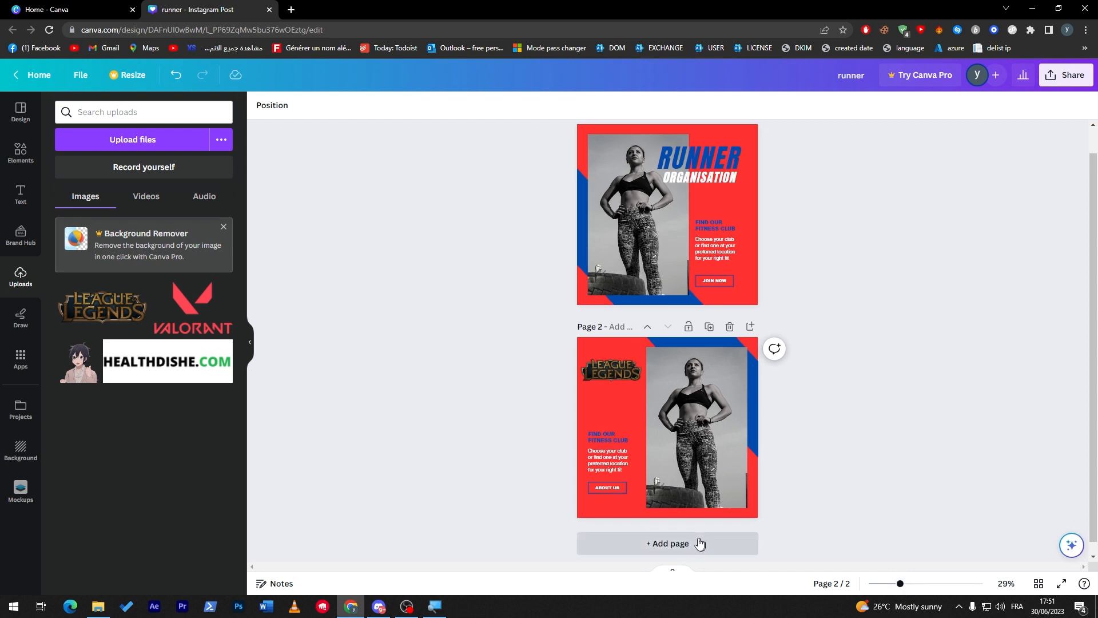
pyautogui.click(667, 545)
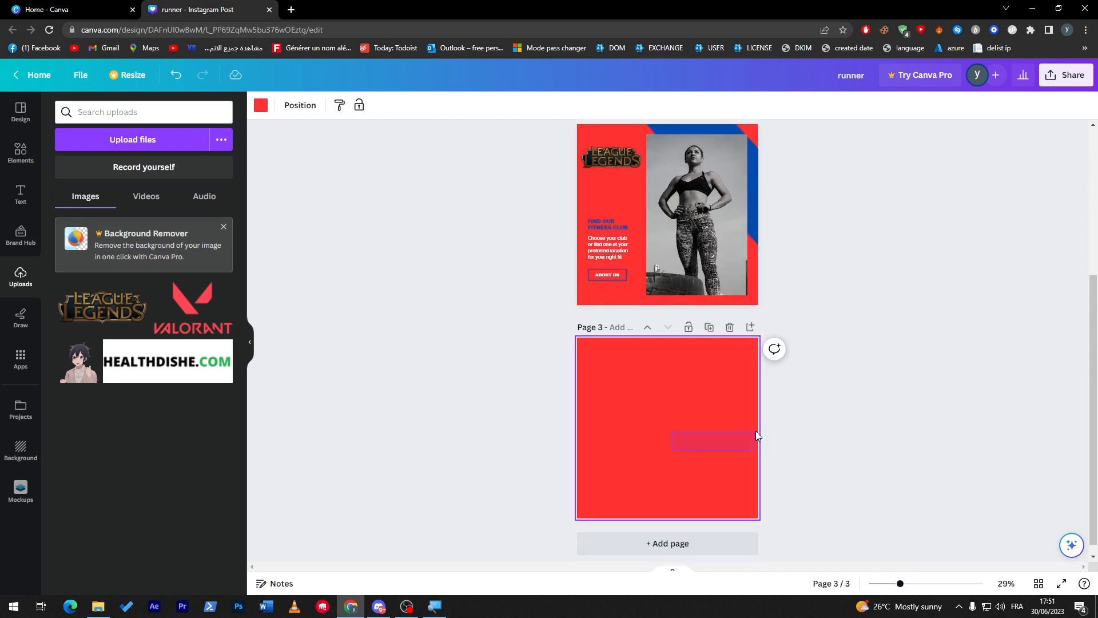
pyautogui.moveTo(755, 433); pyautogui.dragTo(766, 429)
# Step: Undo the logo and label changes on page 2, back to the RUNNER ORGANISATION heading and JOIN NOW label
pyautogui.moveTo(1092, 373); pyautogui.dragTo(1041, 216)
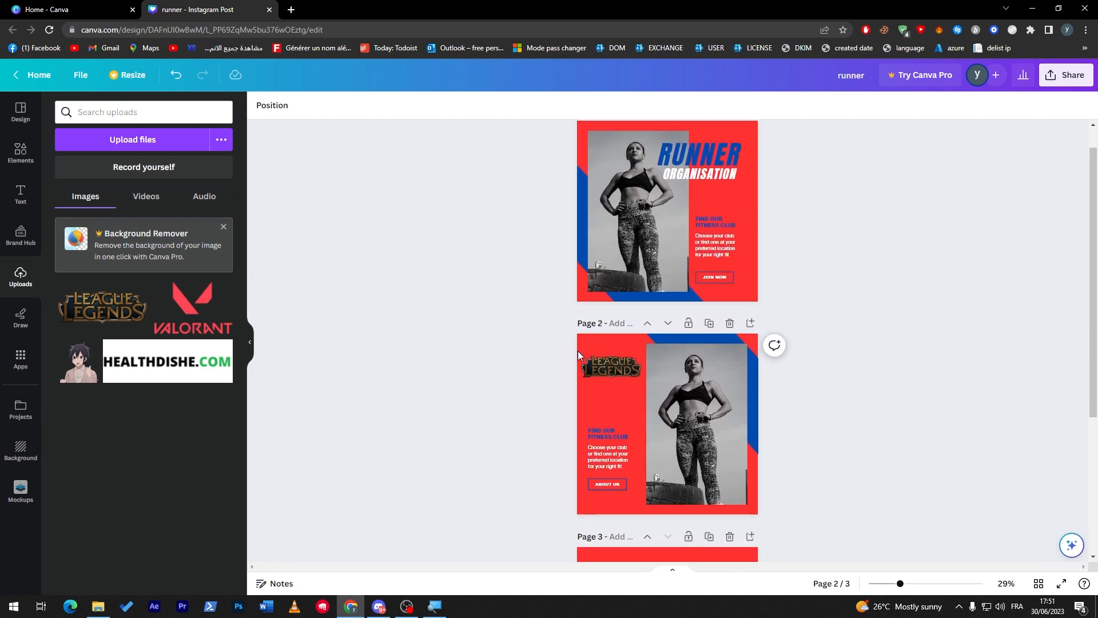
pyautogui.click(624, 369)
pyautogui.hotkey('ctrl', 'z')
pyautogui.hotkey('ctrl', 'z')
pyautogui.hotkey('ctrl', 'z')
pyautogui.hotkey('ctrl', 'z')
pyautogui.hotkey('ctrl', 'z')
pyautogui.hotkey('ctrl', 'z')
pyautogui.hotkey('ctrl', 'z')
pyautogui.hotkey('ctrl', 'z')
pyautogui.click(695, 413)
pyautogui.hotkey('ctrl', 'y')
pyautogui.hotkey('ctrl', 'y')
pyautogui.hotkey('ctrl', 'y')
pyautogui.hotkey('ctrl', 'y')
pyautogui.hotkey('ctrl', 'y')
pyautogui.hotkey('ctrl', 'y')
pyautogui.hotkey('ctrl', 'y')
pyautogui.hotkey('ctrl', 'y')
pyautogui.click(760, 176)
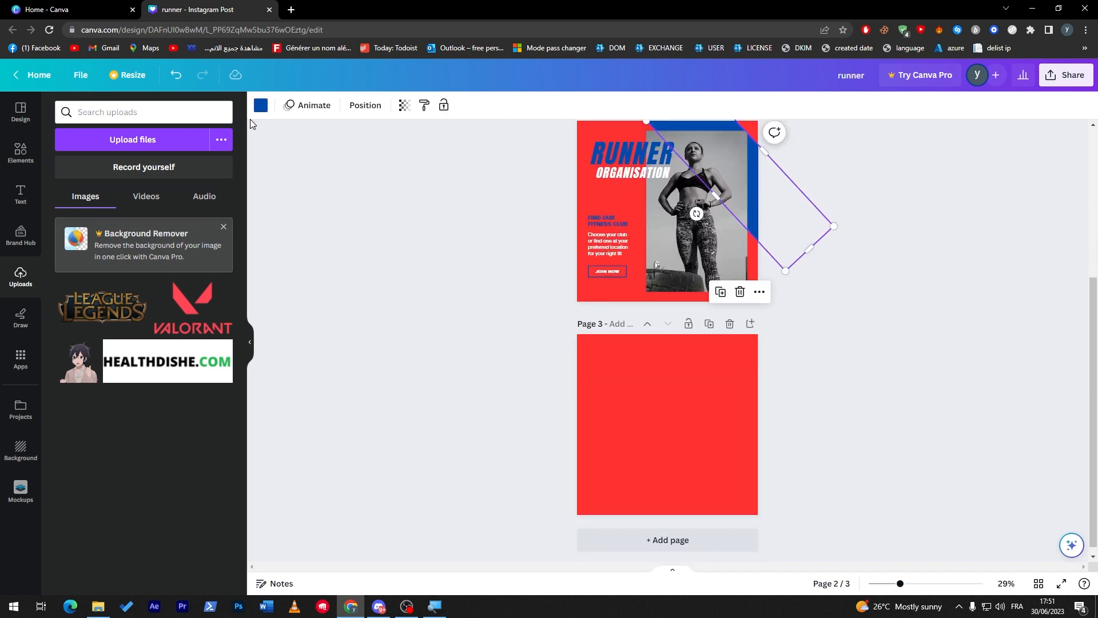
# Step: Add a circle shape, move it to page 3 and enlarge it so it is partly cut off by the page's lower-left corner
pyautogui.click(31, 165)
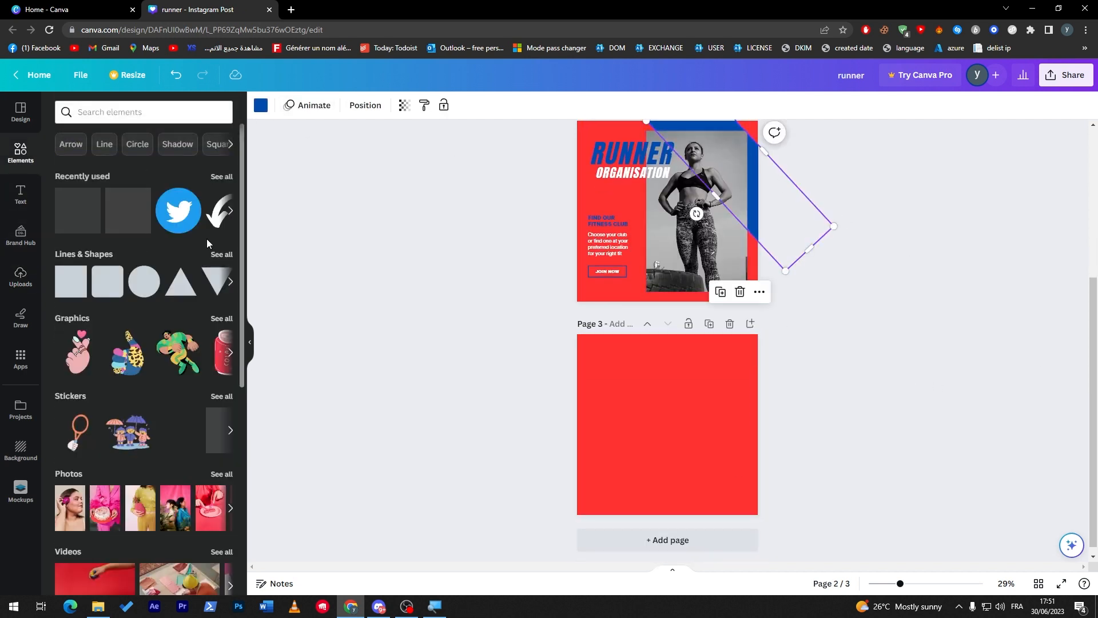
pyautogui.click(150, 292)
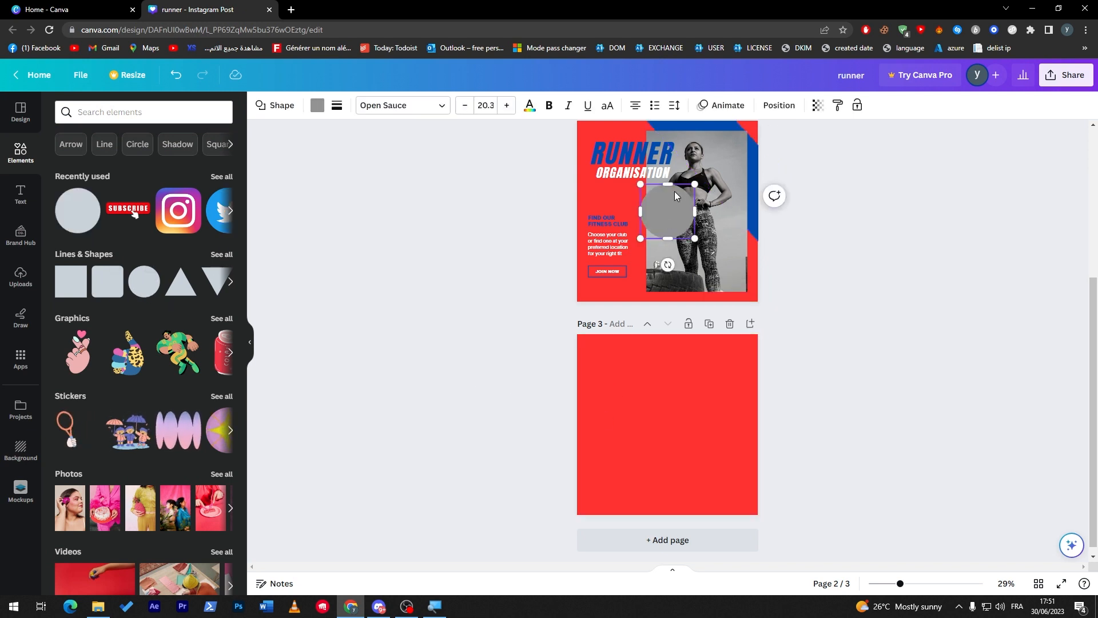
pyautogui.moveTo(673, 204); pyautogui.dragTo(698, 541)
pyautogui.moveTo(633, 475); pyautogui.dragTo(614, 484)
pyautogui.click(879, 433)
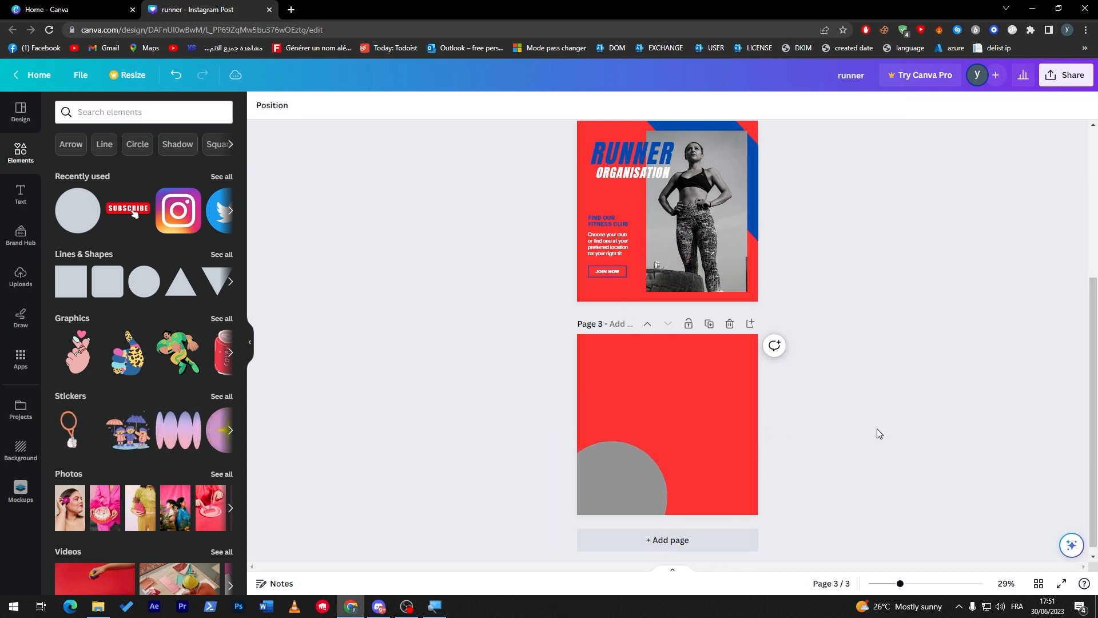
# Step: Recolour the circle on page 3 with the document's blue
pyautogui.click(556, 461)
pyautogui.click(314, 109)
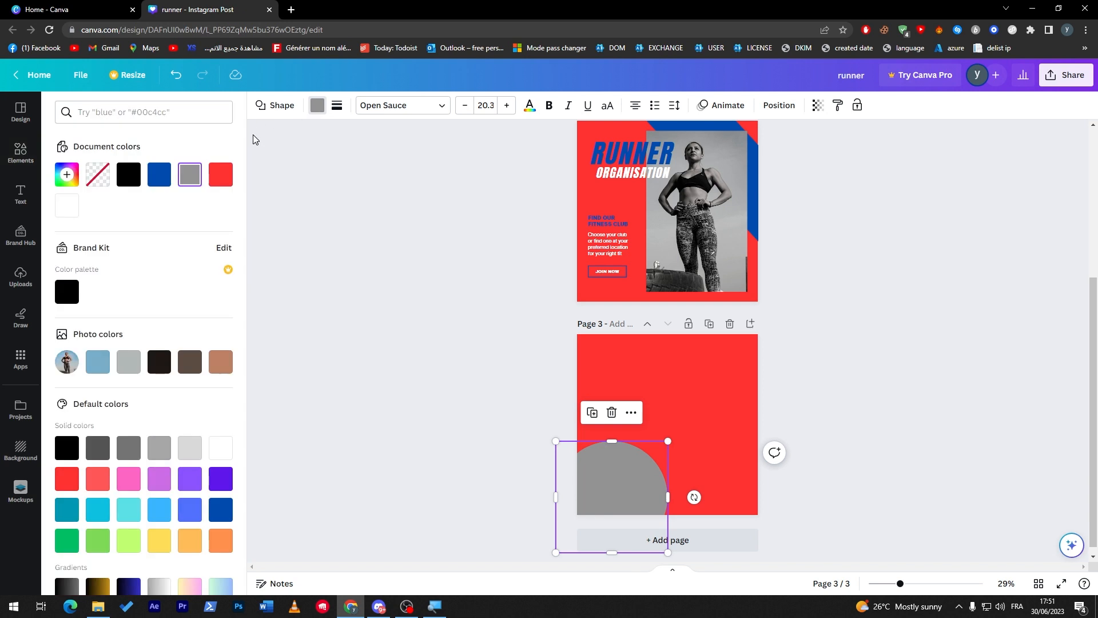
pyautogui.click(158, 174)
pyautogui.press('Escape')
pyautogui.click(486, 439)
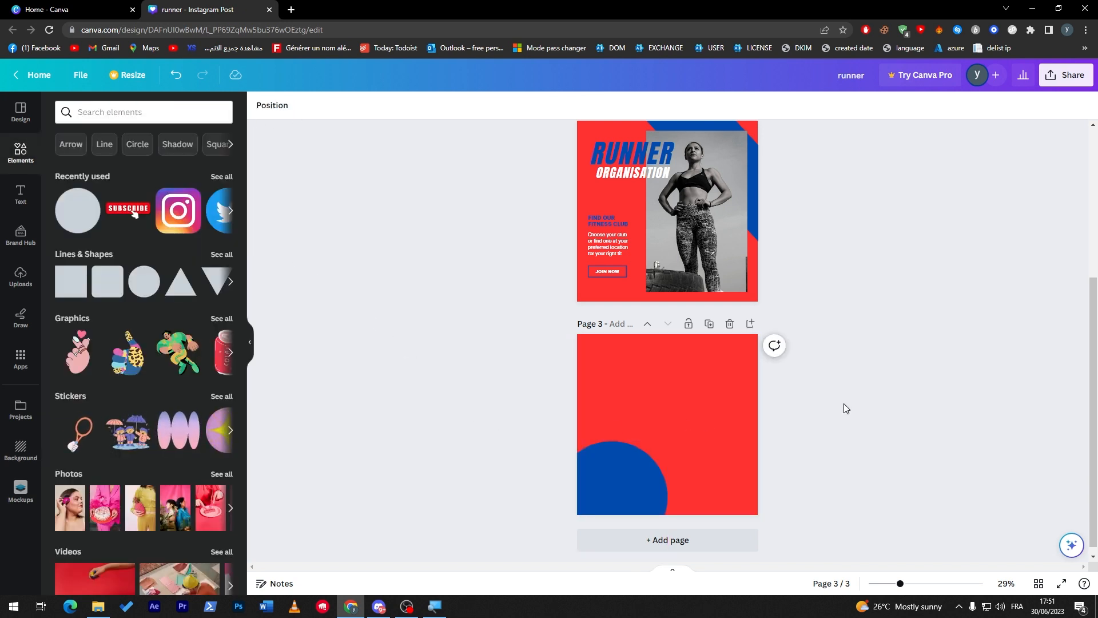
# Step: Copy the woman's photo and the RUNNER ORGANISATION heading from page 2 to page 3 in a matching layout
pyautogui.click(706, 195)
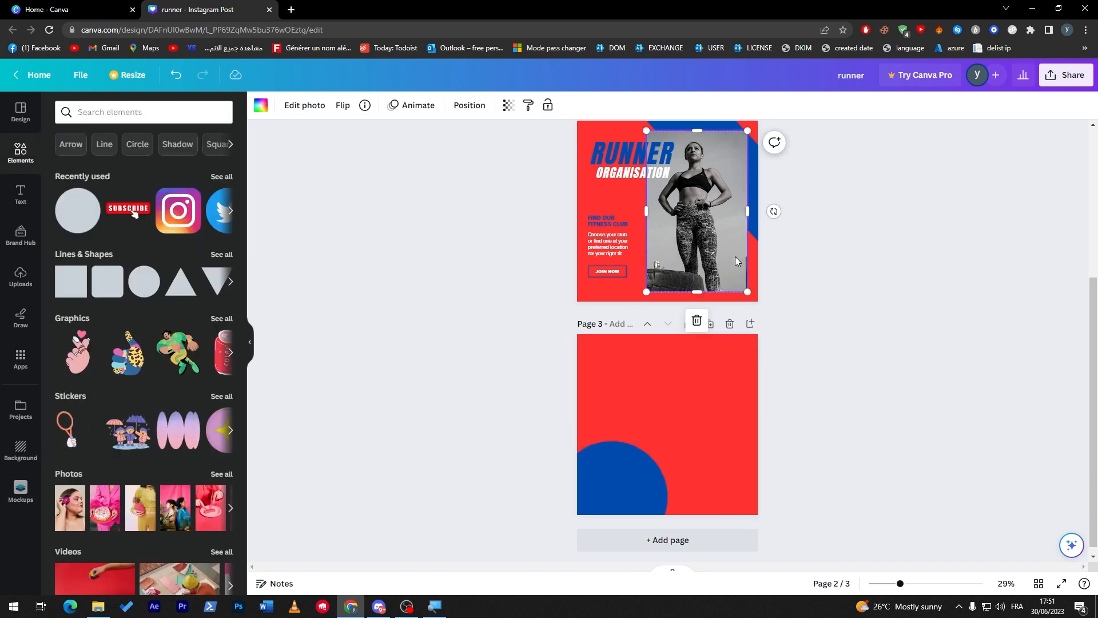
pyautogui.moveTo(736, 264); pyautogui.dragTo(706, 454)
pyautogui.click(838, 451)
pyautogui.click(631, 159)
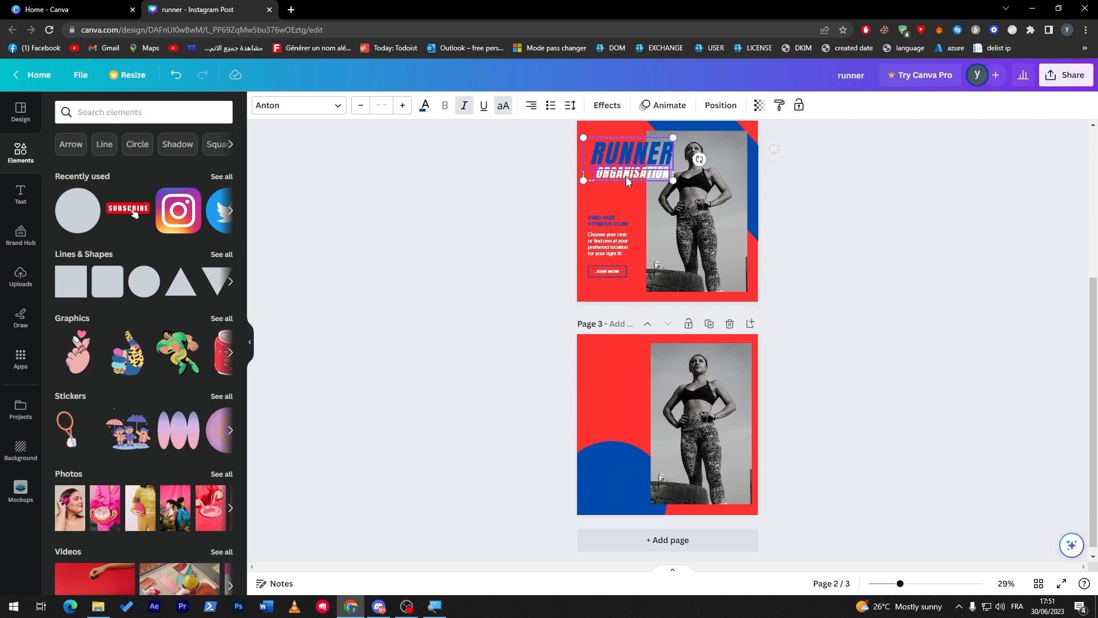
pyautogui.moveTo(632, 159); pyautogui.dragTo(625, 370)
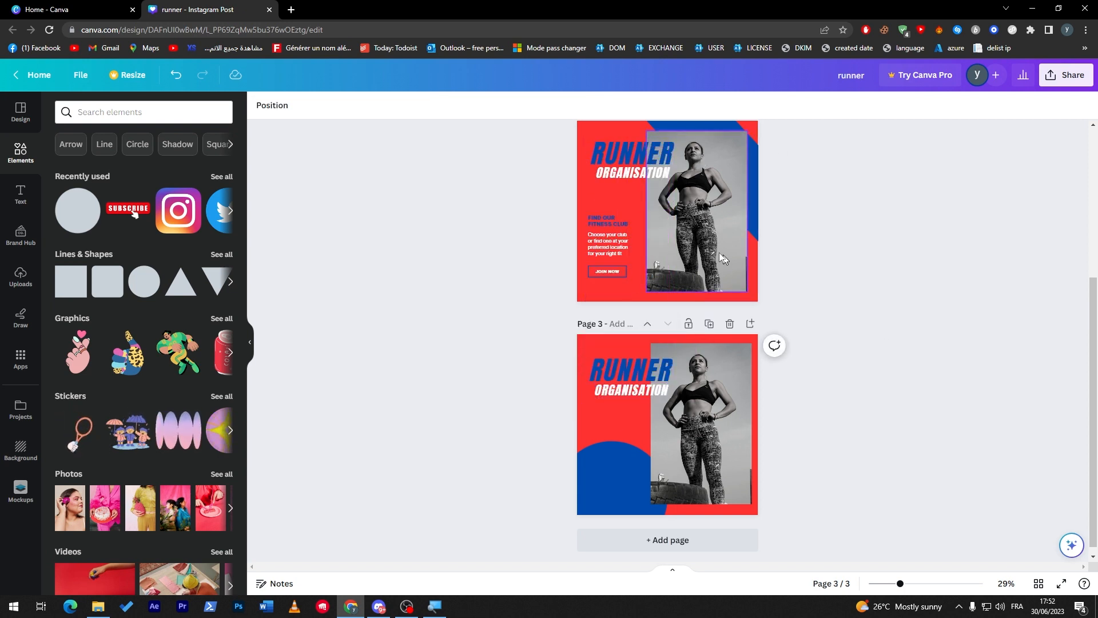
# Step: Copy the FIND OUR FITNESS CLUB title and its paragraph from page 2 to page 3 and place them on the blue circle
pyautogui.click(606, 228)
pyautogui.keyDown('shift'); pyautogui.click(610, 240); pyautogui.keyUp('shift')
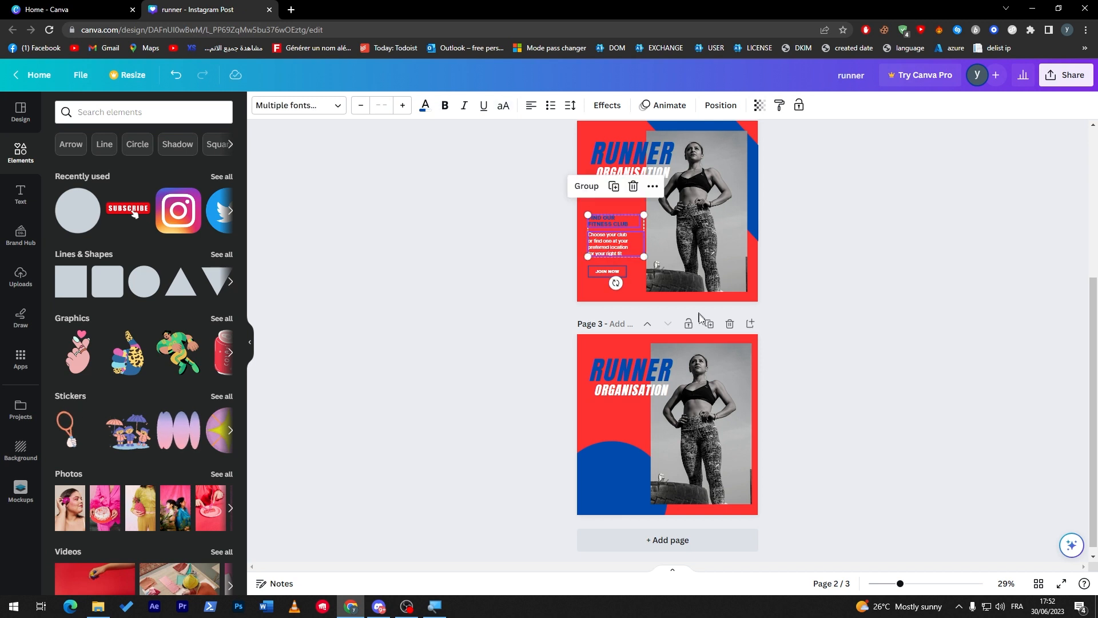
pyautogui.moveTo(615, 238); pyautogui.dragTo(615, 416)
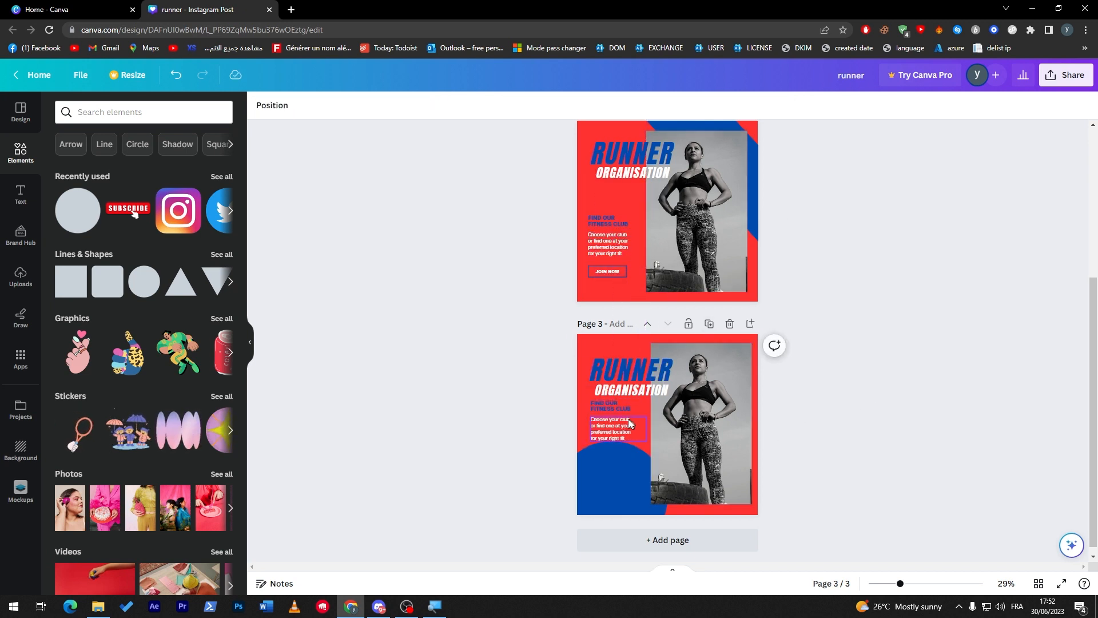
pyautogui.click(598, 406)
pyautogui.click(608, 408)
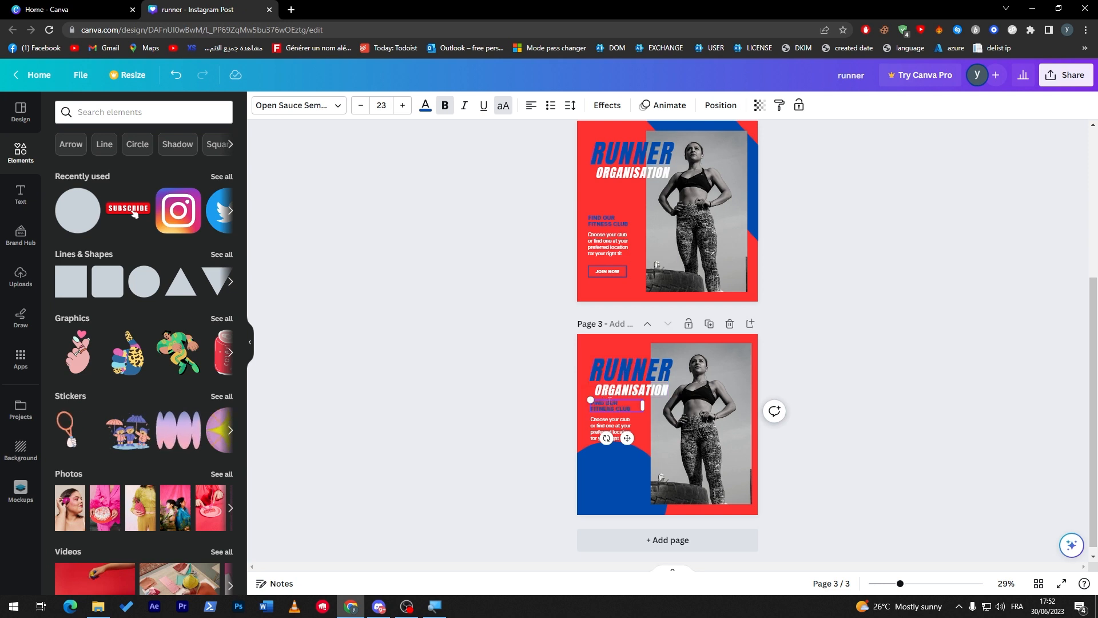
pyautogui.click(594, 432)
pyautogui.keyDown('shift'); pyautogui.click(611, 407); pyautogui.keyUp('shift')
pyautogui.moveTo(613, 404); pyautogui.dragTo(611, 460)
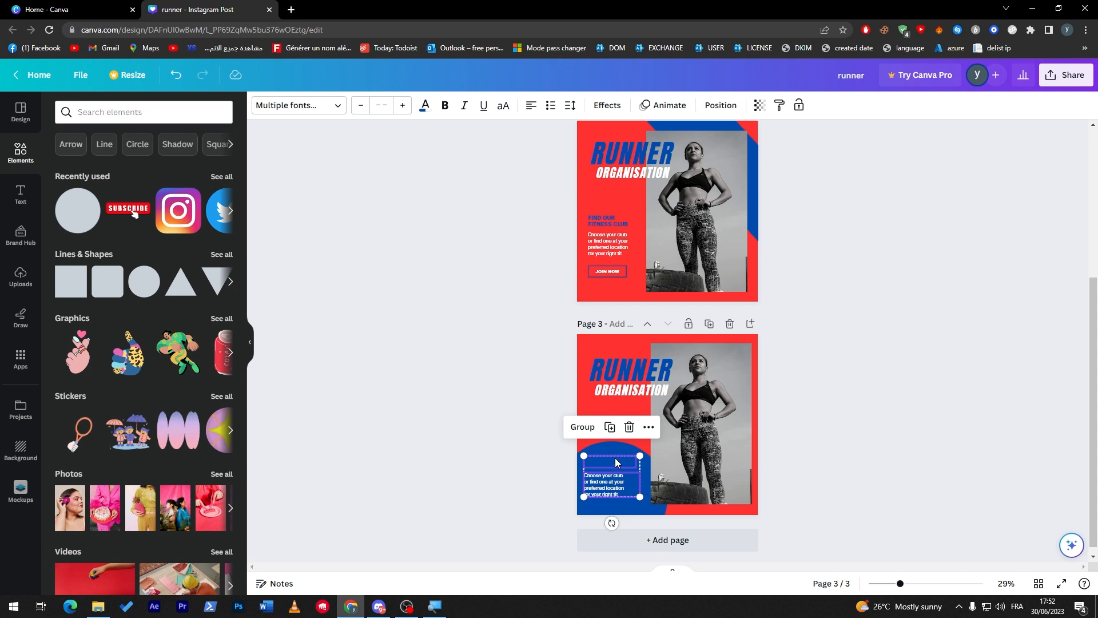
# Step: Delete the FIND OUR FITNESS CLUB title and its paragraph from page 3
pyautogui.click(645, 474)
pyautogui.click(797, 490)
pyautogui.click(595, 461)
pyautogui.press('Delete')
pyautogui.click(600, 477)
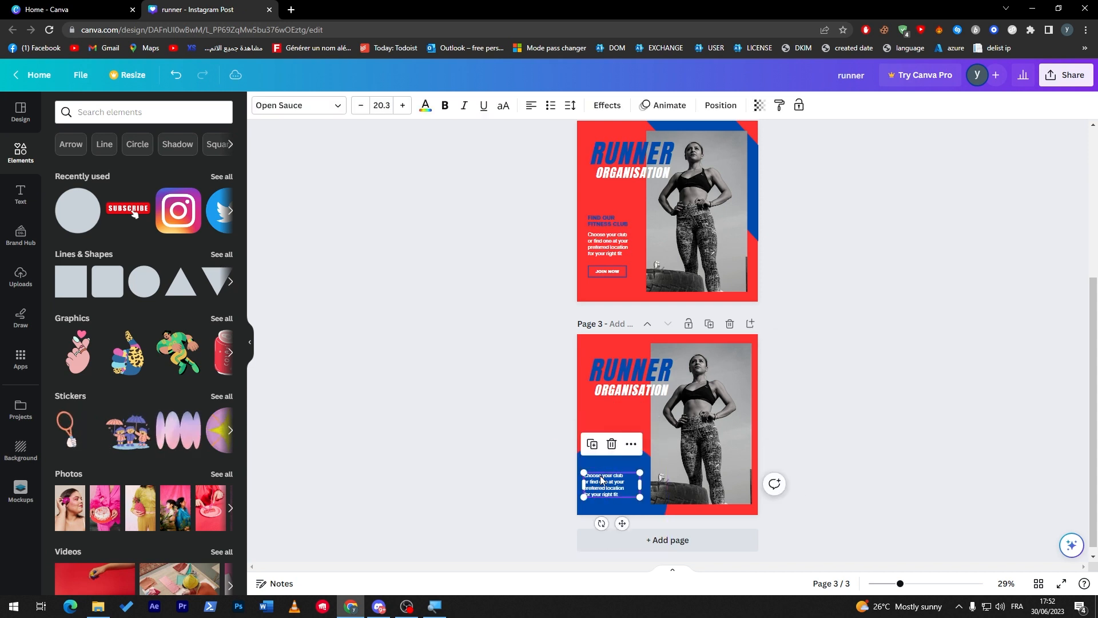
pyautogui.press('Delete')
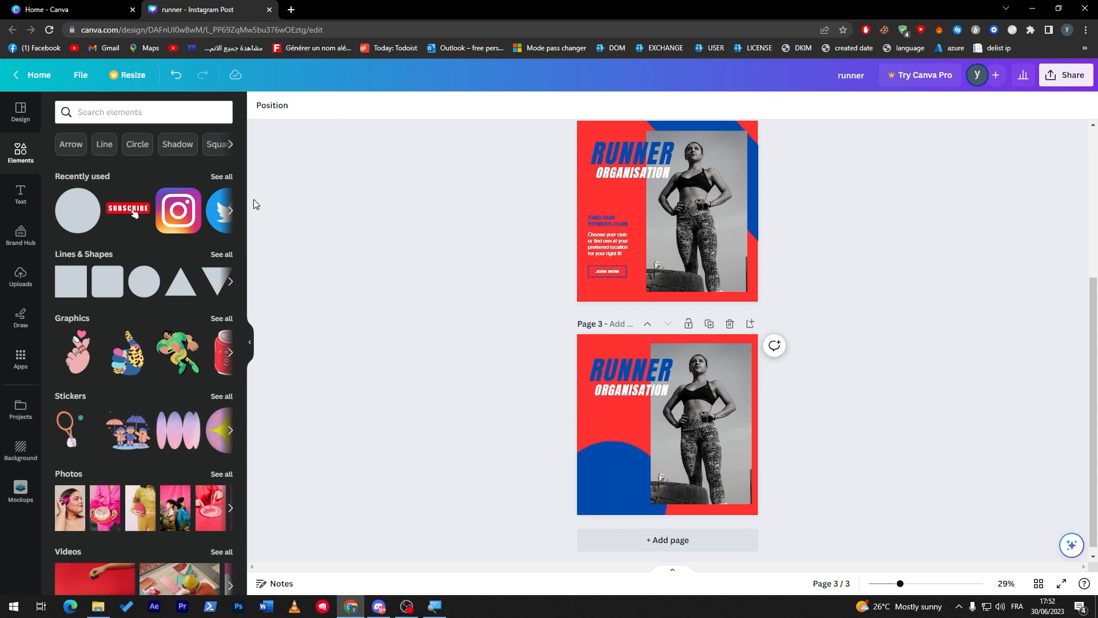
# Step: Search the elements for "social media icons" and browse the matching graphics
pyautogui.click(156, 120)
pyautogui.write('SOCIAL')
pyautogui.press('Down')
pyautogui.press('Down')
pyautogui.press('Return')
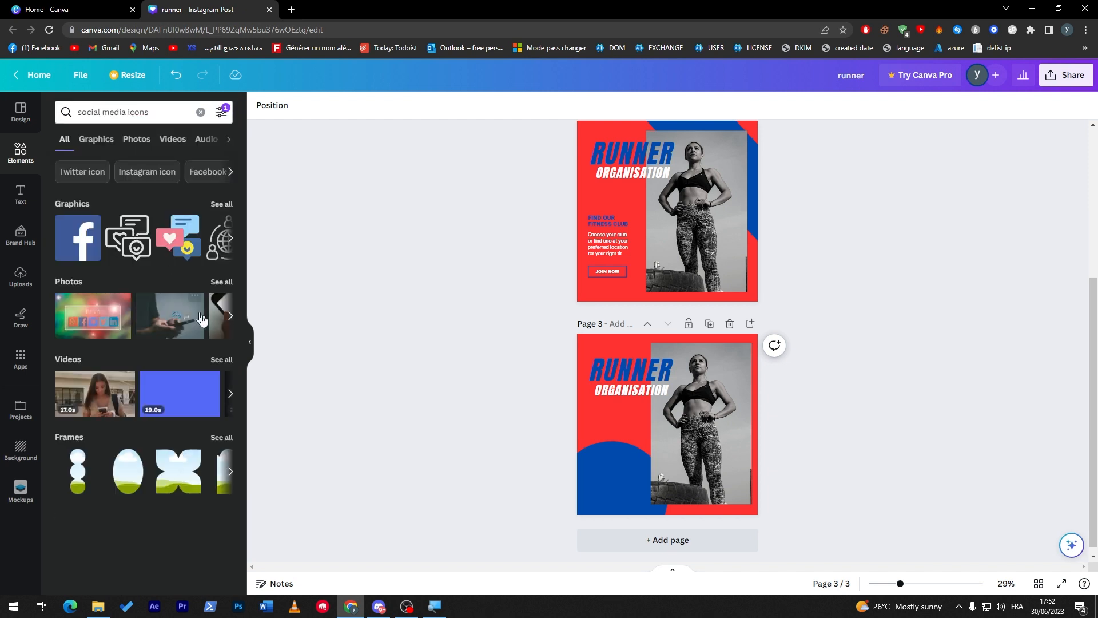
pyautogui.click(237, 245)
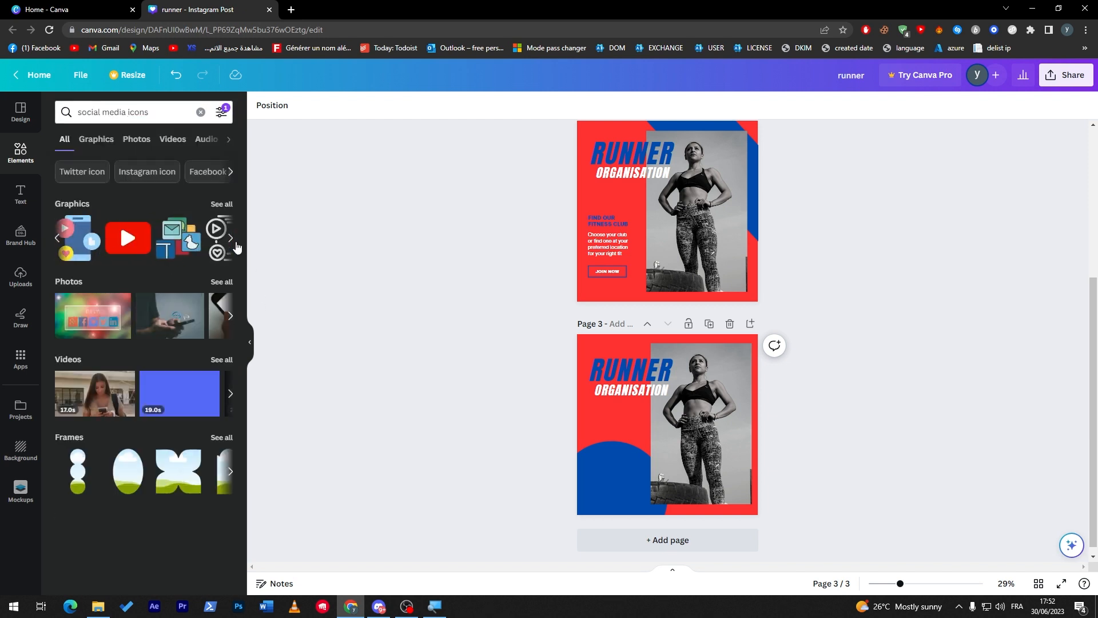
pyautogui.click(57, 239)
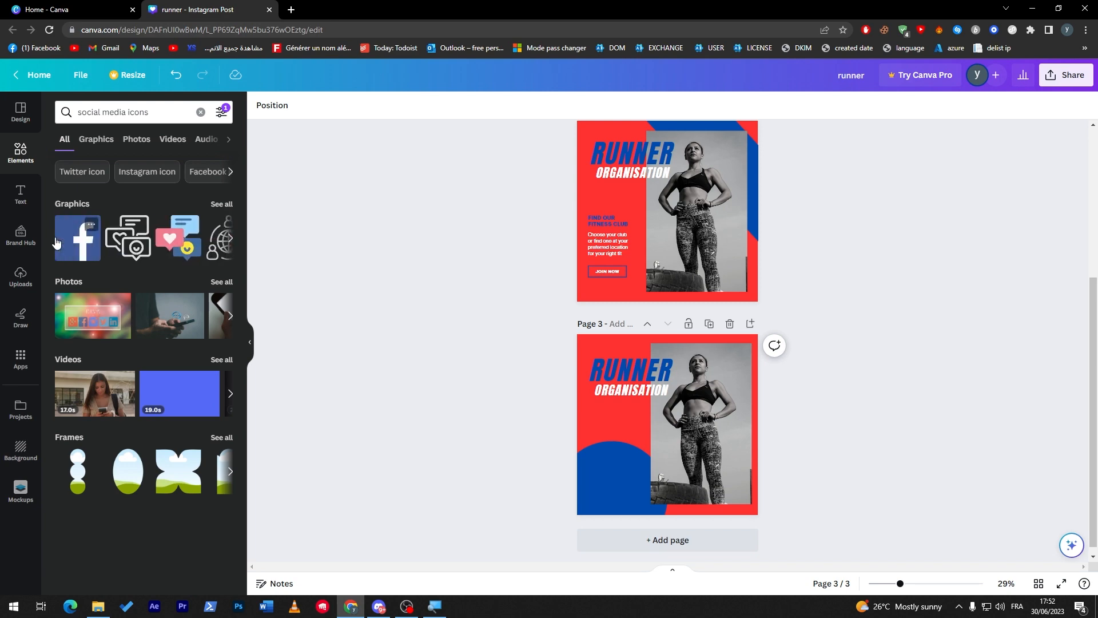
# Step: Add the Facebook icon to page 3, shrink it and place it on the left part of the blue circle
pyautogui.click(71, 245)
pyautogui.moveTo(709, 385); pyautogui.dragTo(650, 445)
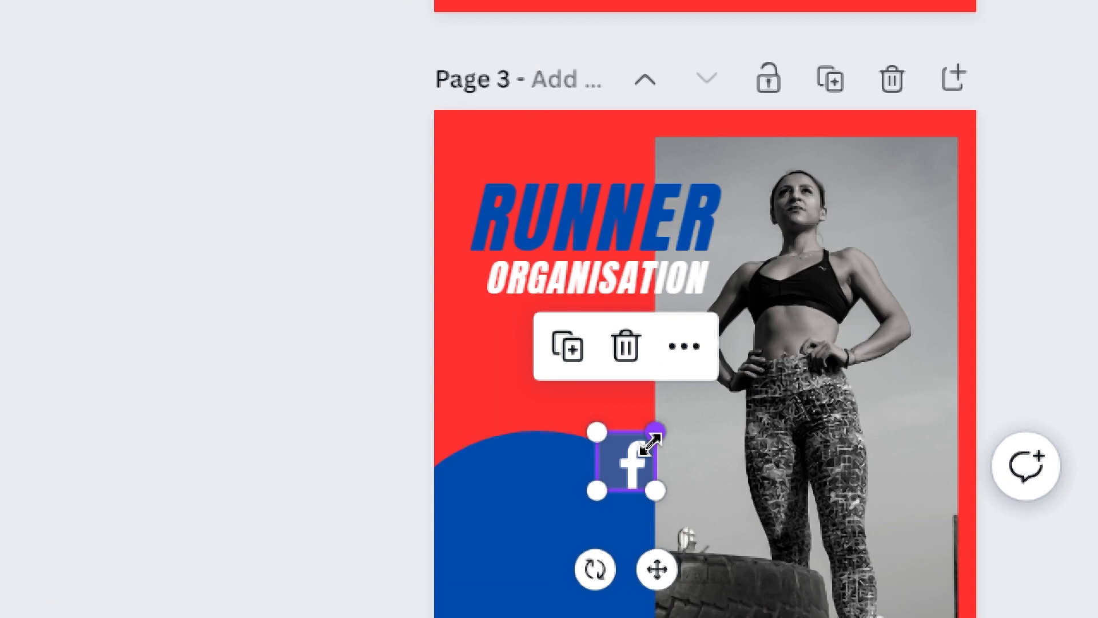
pyautogui.moveTo(650, 456); pyautogui.dragTo(487, 499)
pyautogui.moveTo(510, 464); pyautogui.dragTo(488, 498)
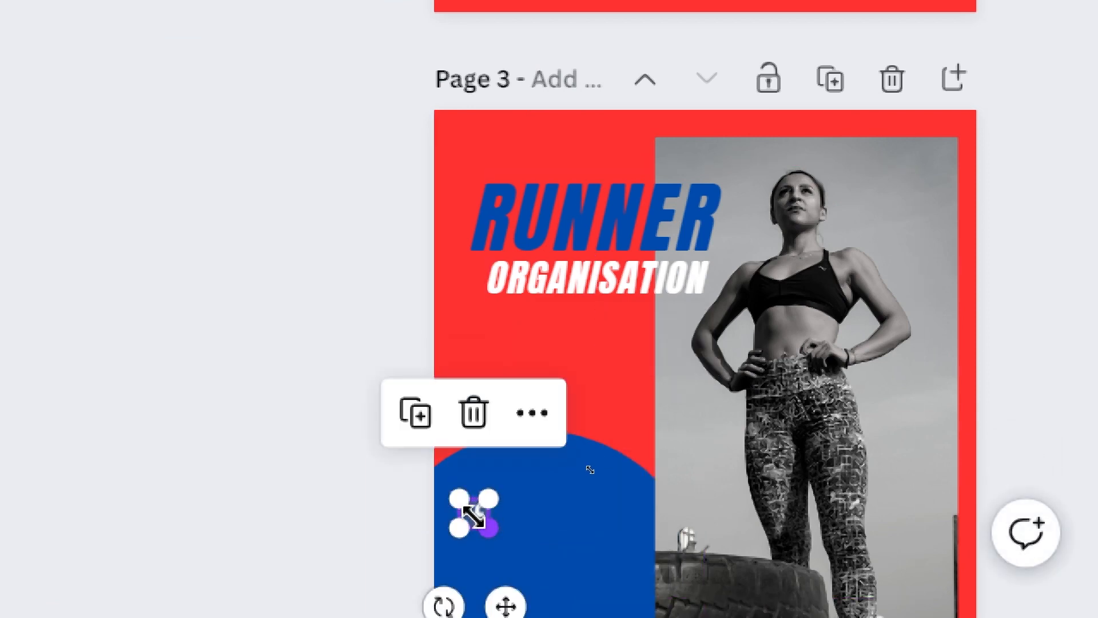
pyautogui.click(560, 469)
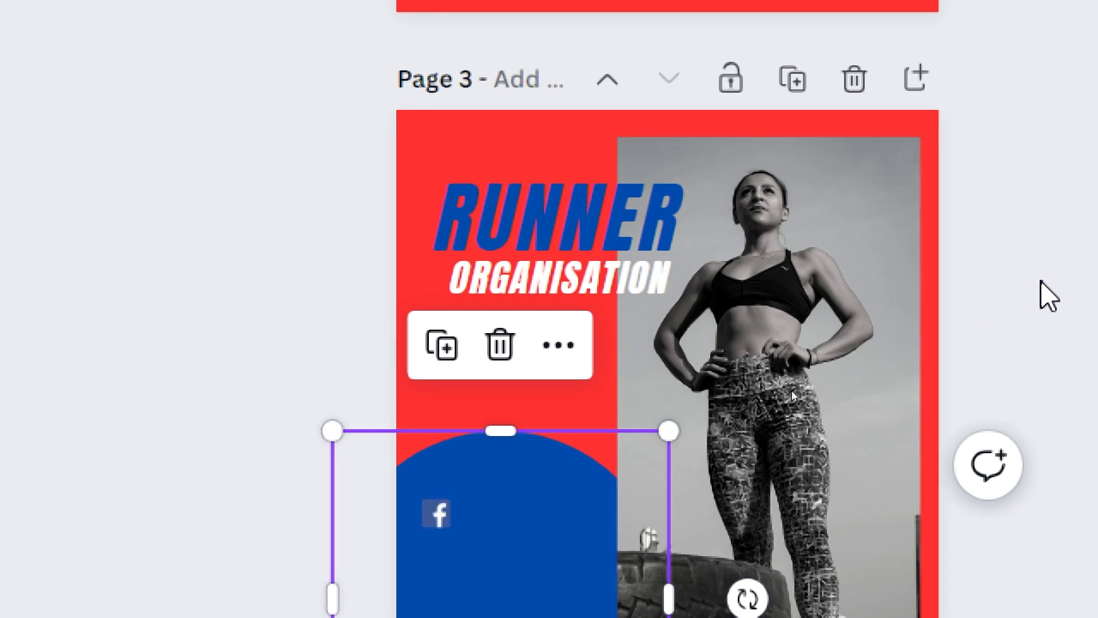
pyautogui.click(1079, 281)
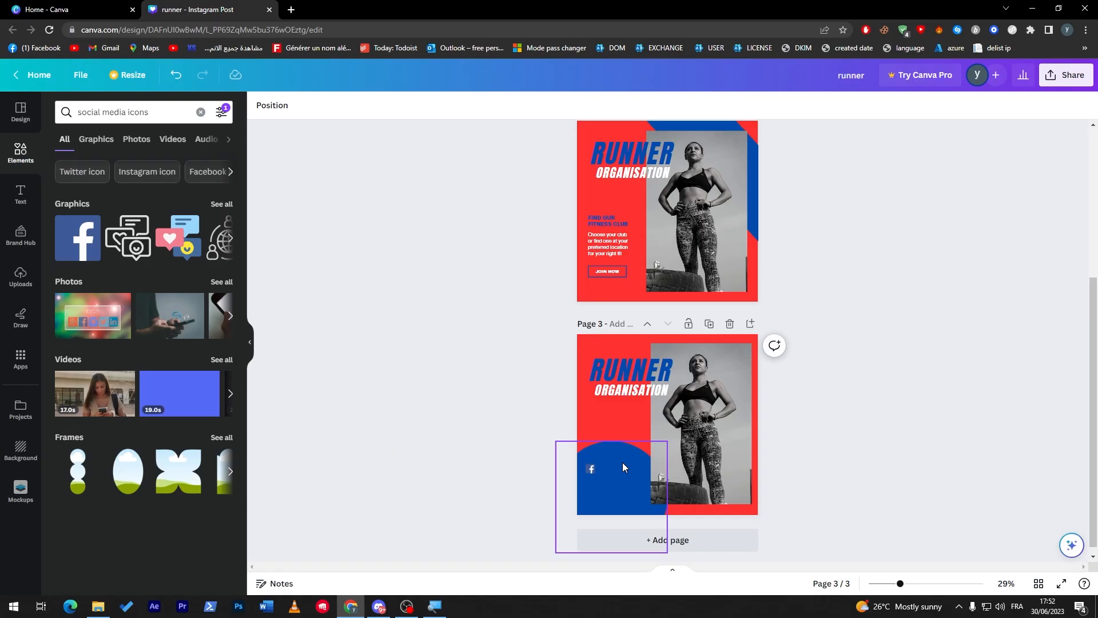
# Step: Review the pages and download all three pages of the design as PNG
pyautogui.scroll(4, 1074, 452)
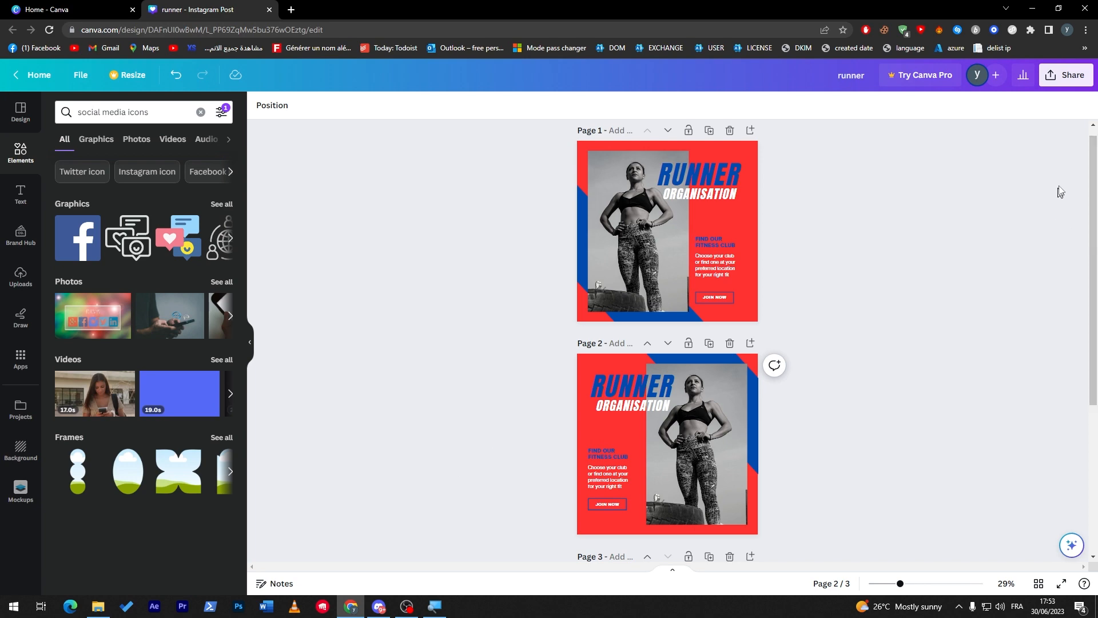
pyautogui.scroll(-3, 1028, 217)
pyautogui.scroll(3, 1041, 189)
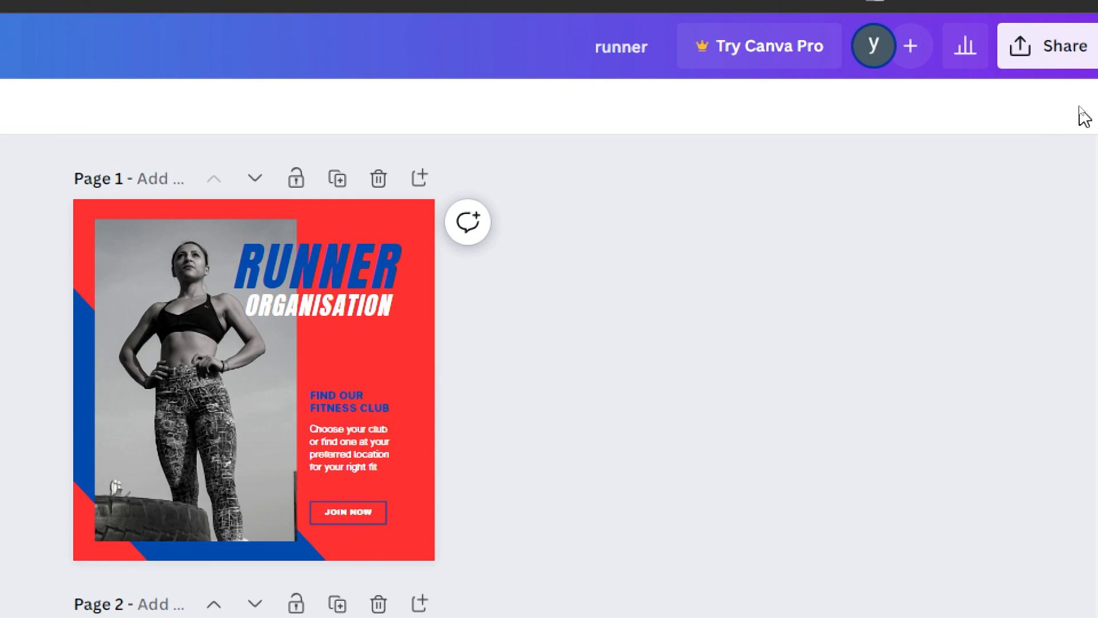
pyautogui.click(1066, 74)
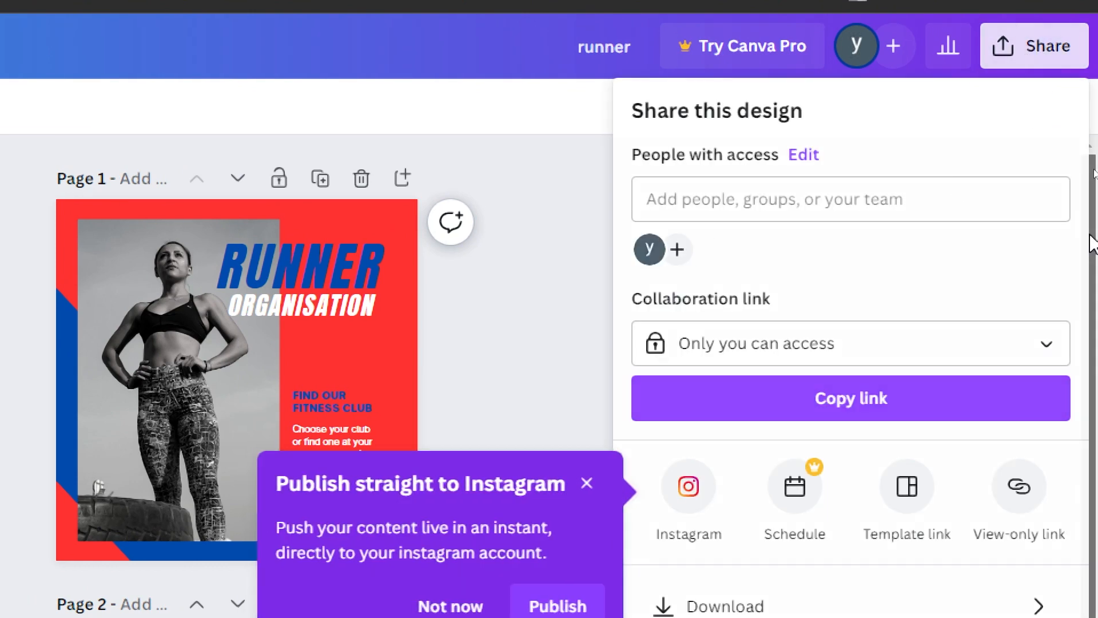
pyautogui.click(1067, 74)
pyautogui.click(1047, 51)
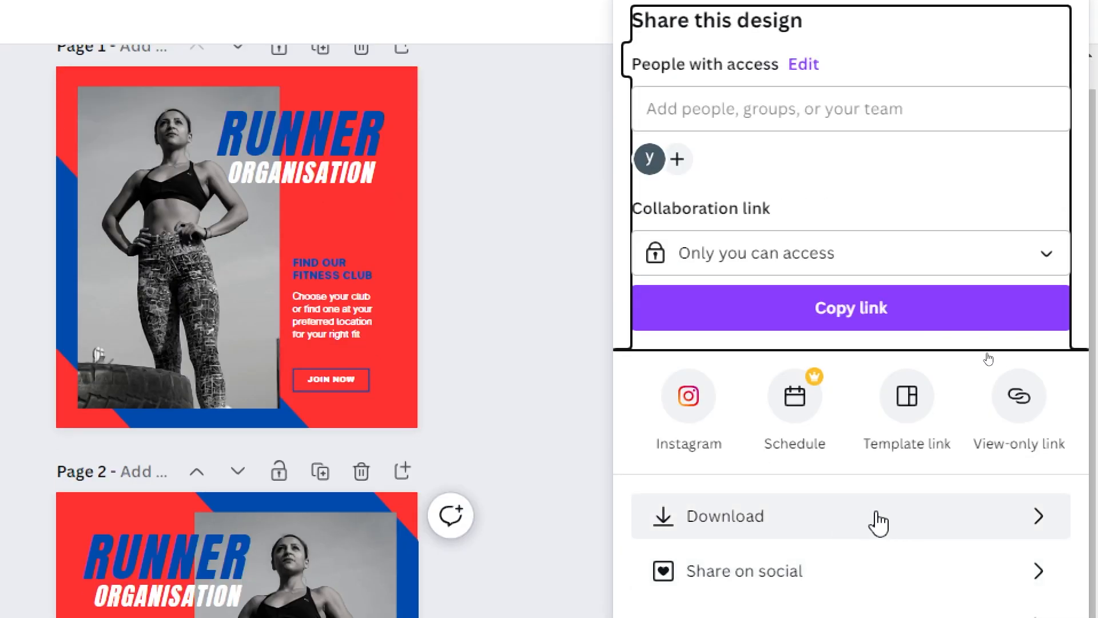
pyautogui.click(879, 522)
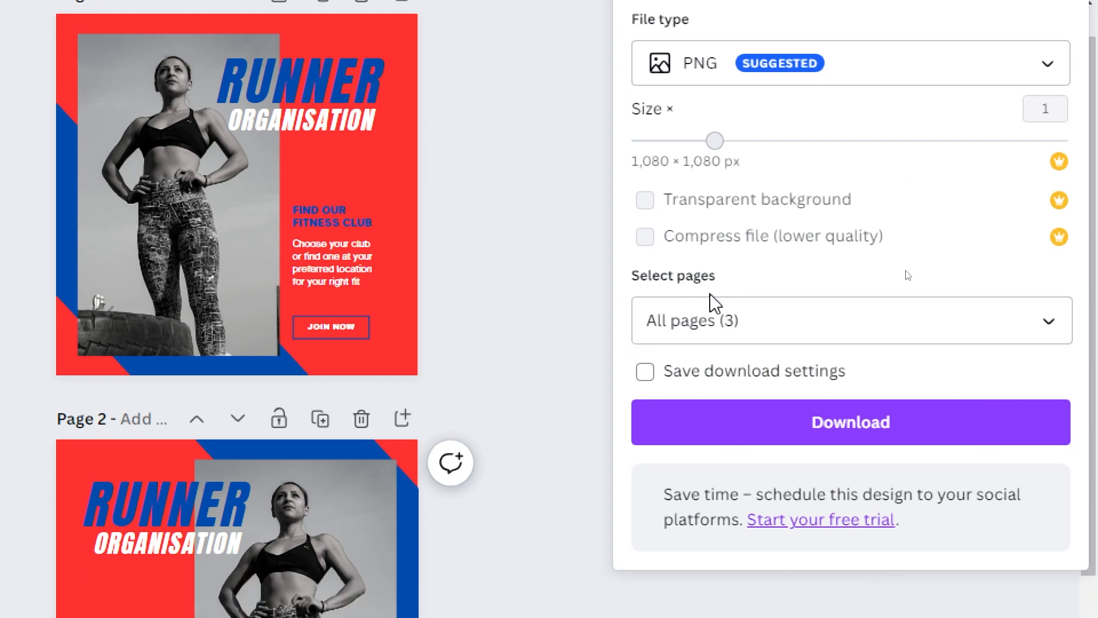
pyautogui.click(719, 379)
pyautogui.click(1057, 336)
pyautogui.click(778, 439)
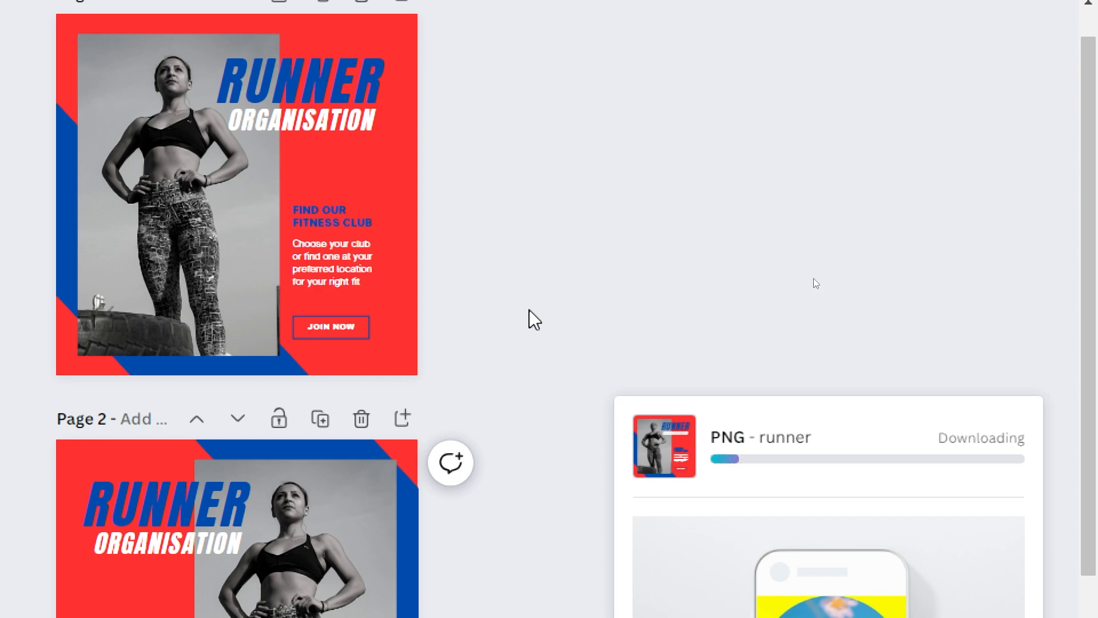